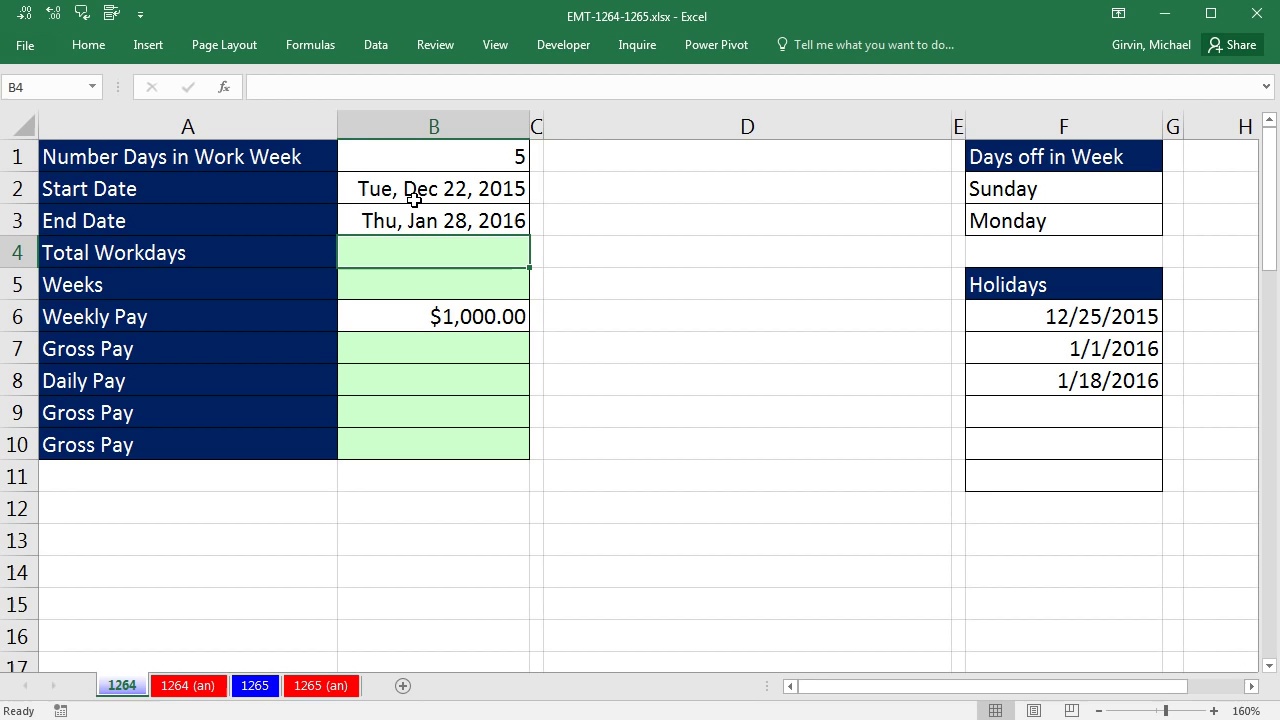
# Step: Review the start date, end date, Total Workdays and weekly pay cells
pyautogui.click(414, 198)
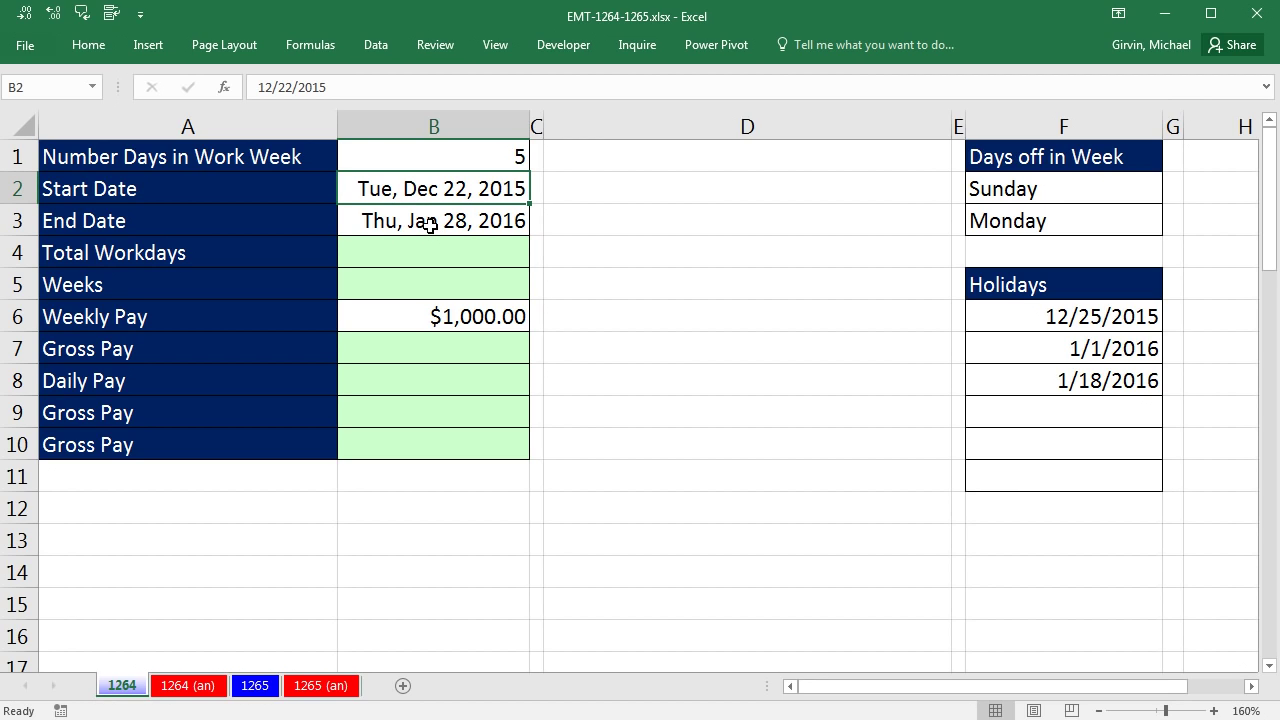
pyautogui.click(430, 226)
pyautogui.click(479, 242)
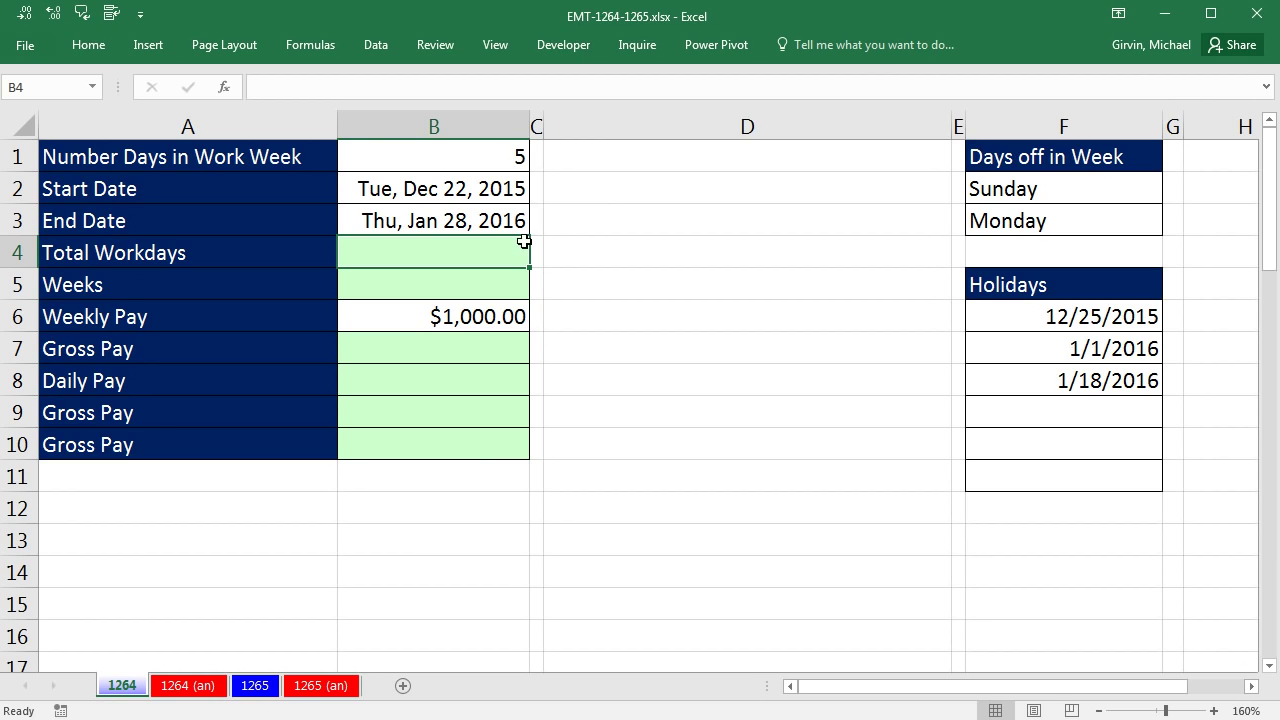
pyautogui.click(488, 318)
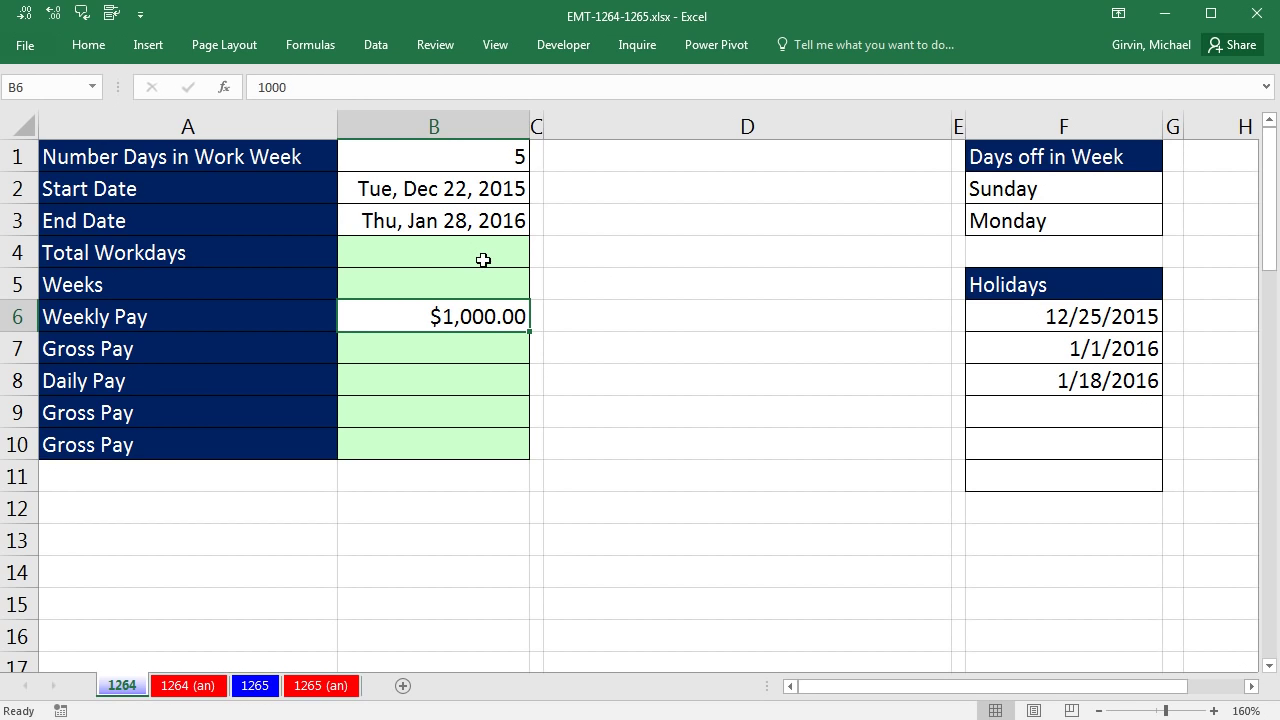
# Step: In B4, start a NETWORKDAYS.INTL formula with start date B2 and end date B3
pyautogui.click(432, 249)
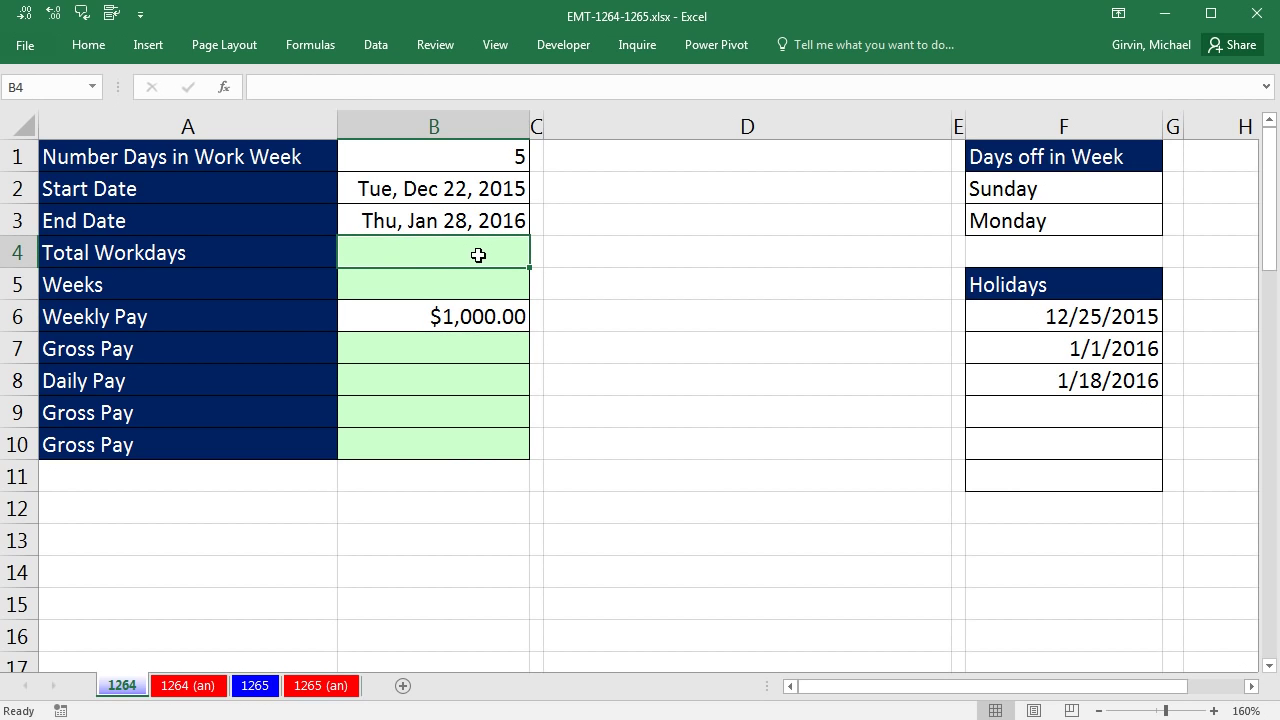
pyautogui.write('=net')
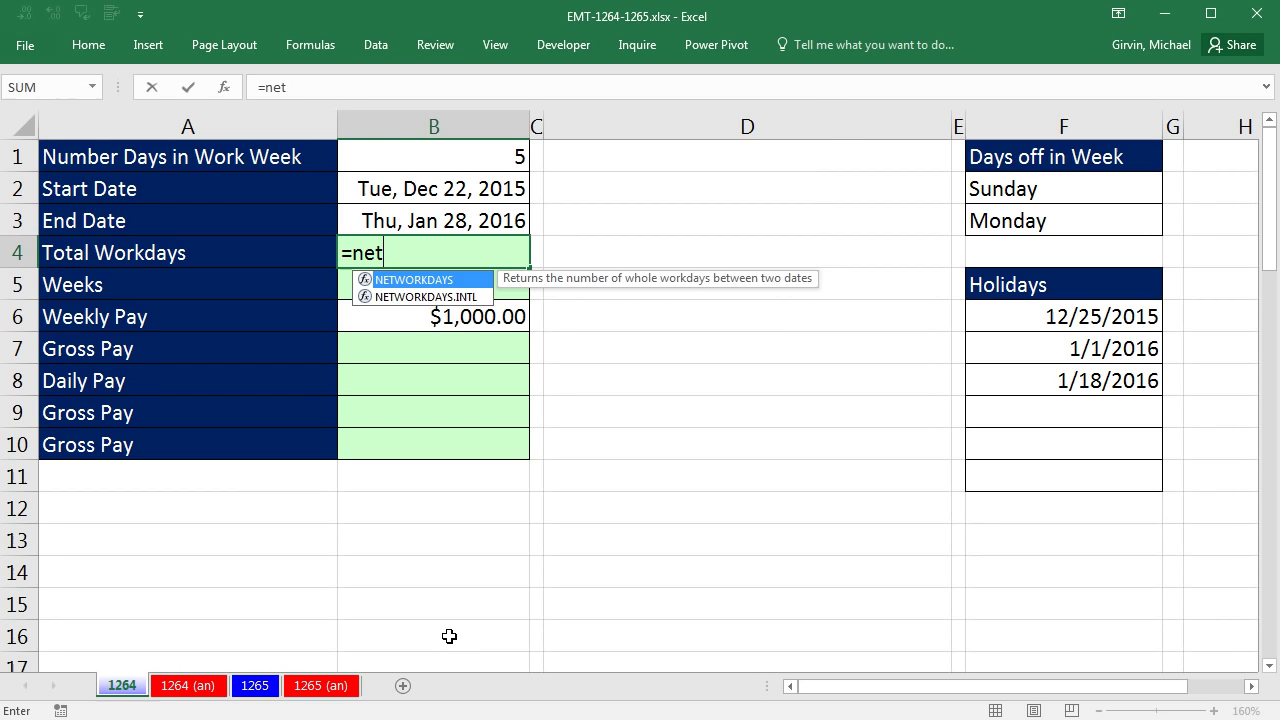
pyautogui.press('Down')
pyautogui.press('Up')
pyautogui.press('Down')
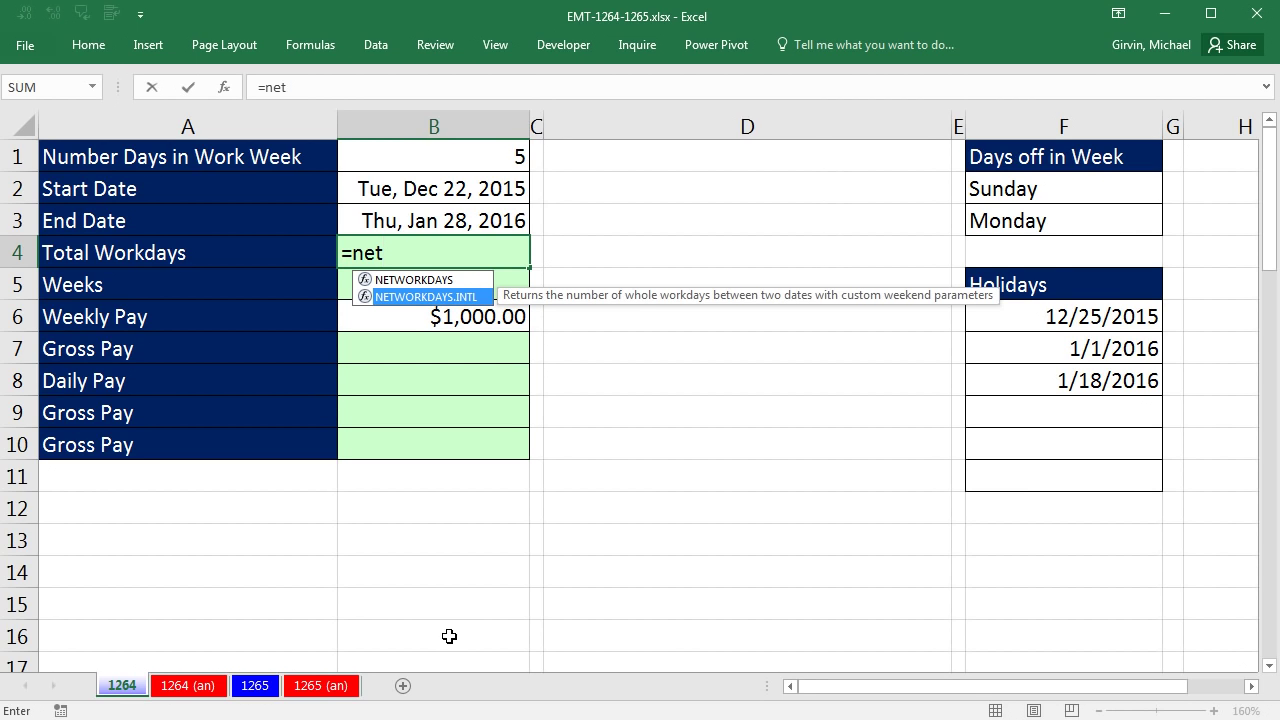
pyautogui.press('Tab')
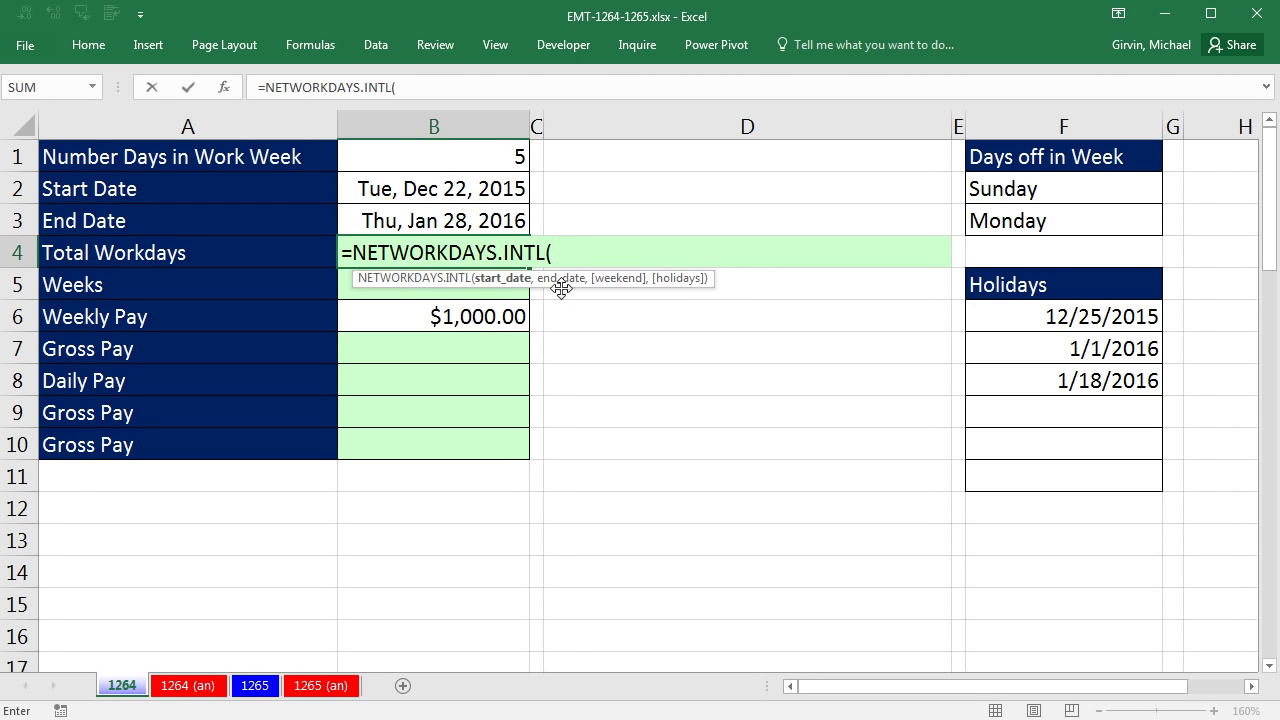
pyautogui.click(492, 184)
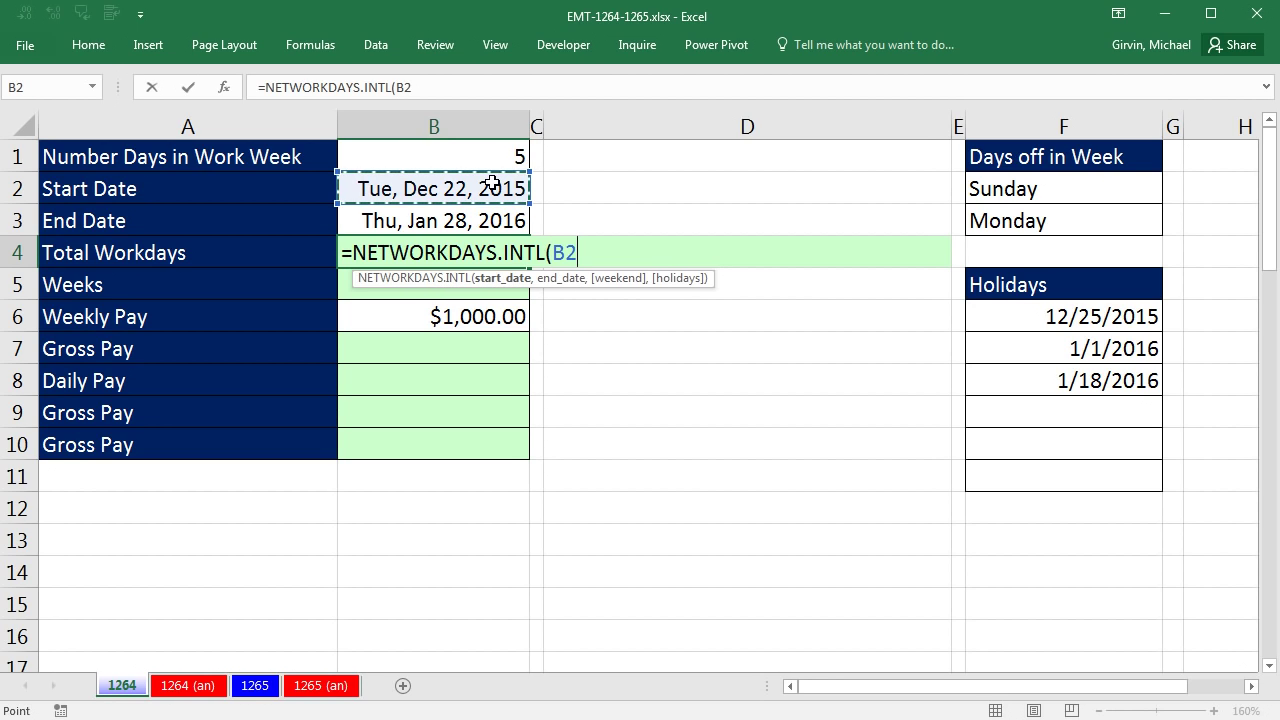
pyautogui.write(',')
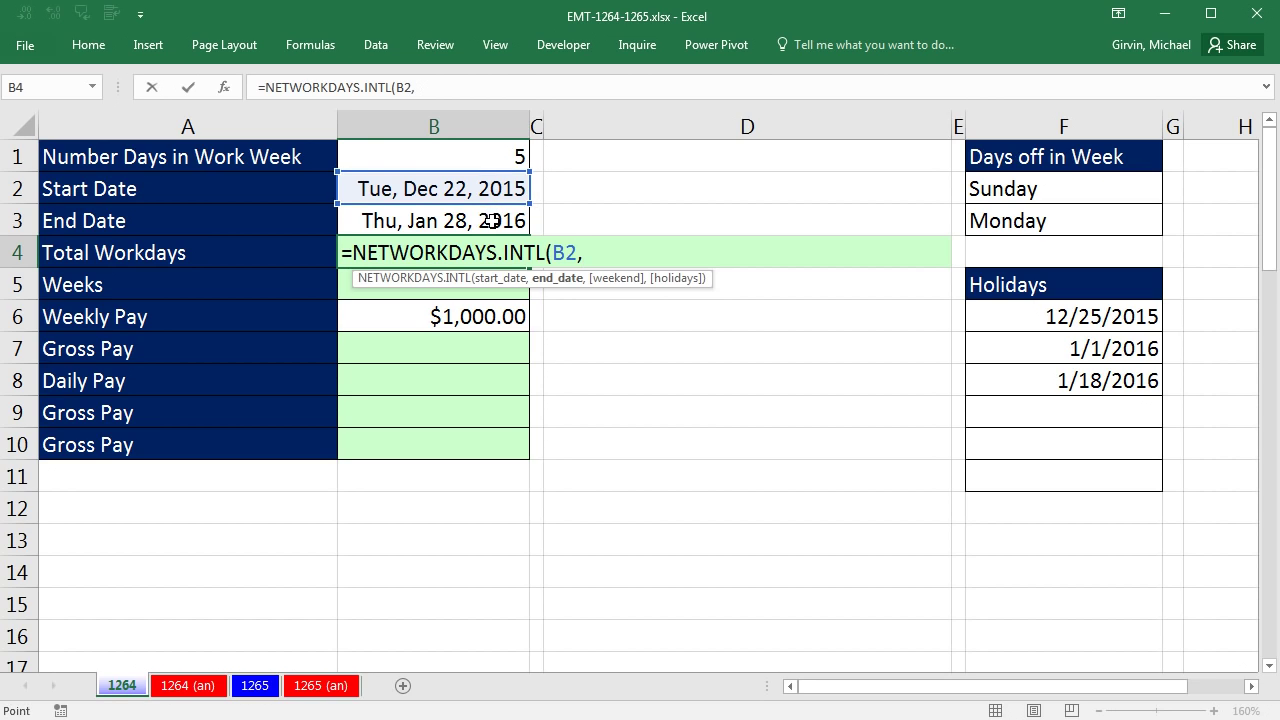
pyautogui.click(492, 212)
pyautogui.write(',')
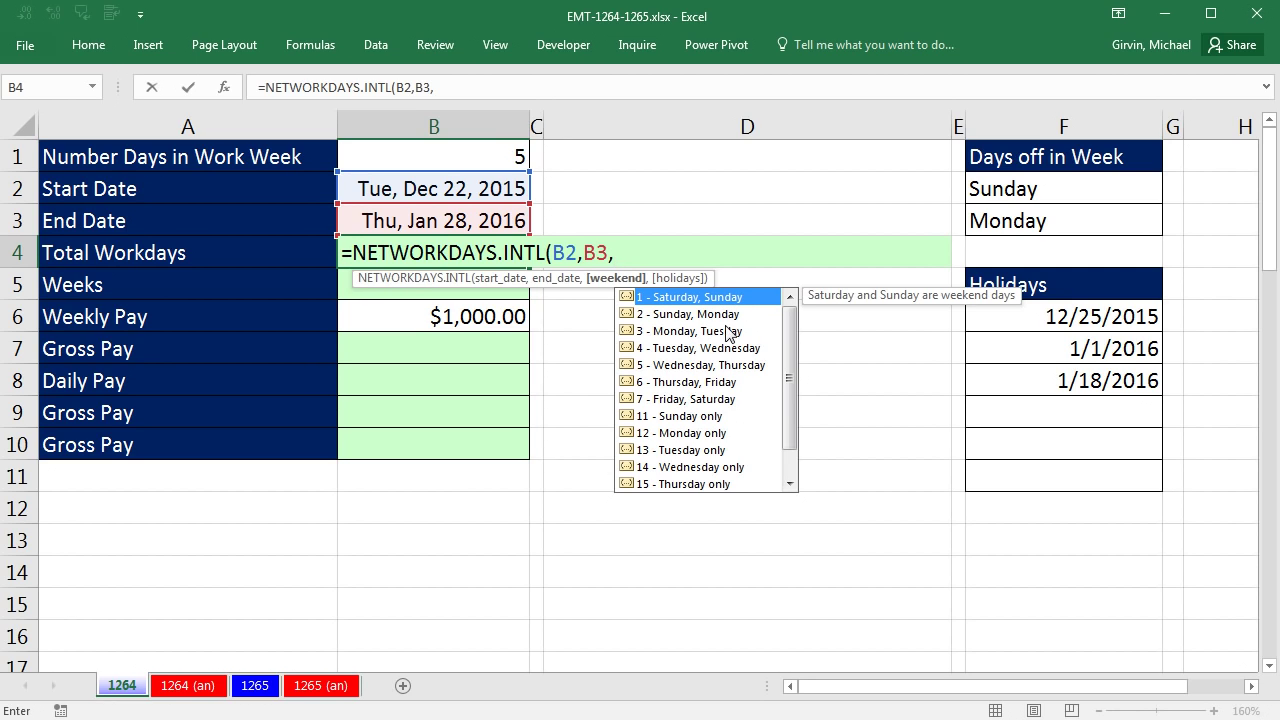
# Step: Add weekend code 2 (Sunday, Monday) and holidays F6:F11, giving 26 workdays
pyautogui.moveTo(789, 359); pyautogui.dragTo(792, 400)
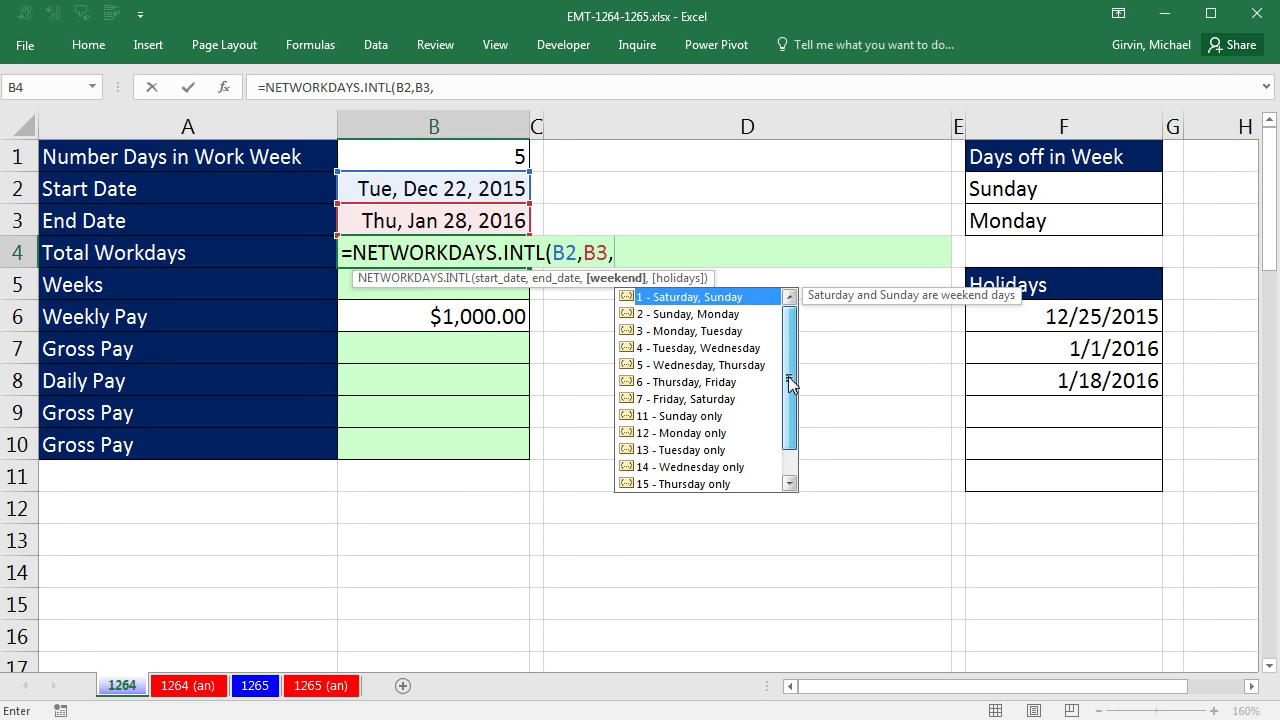
pyautogui.doubleClick(668, 316)
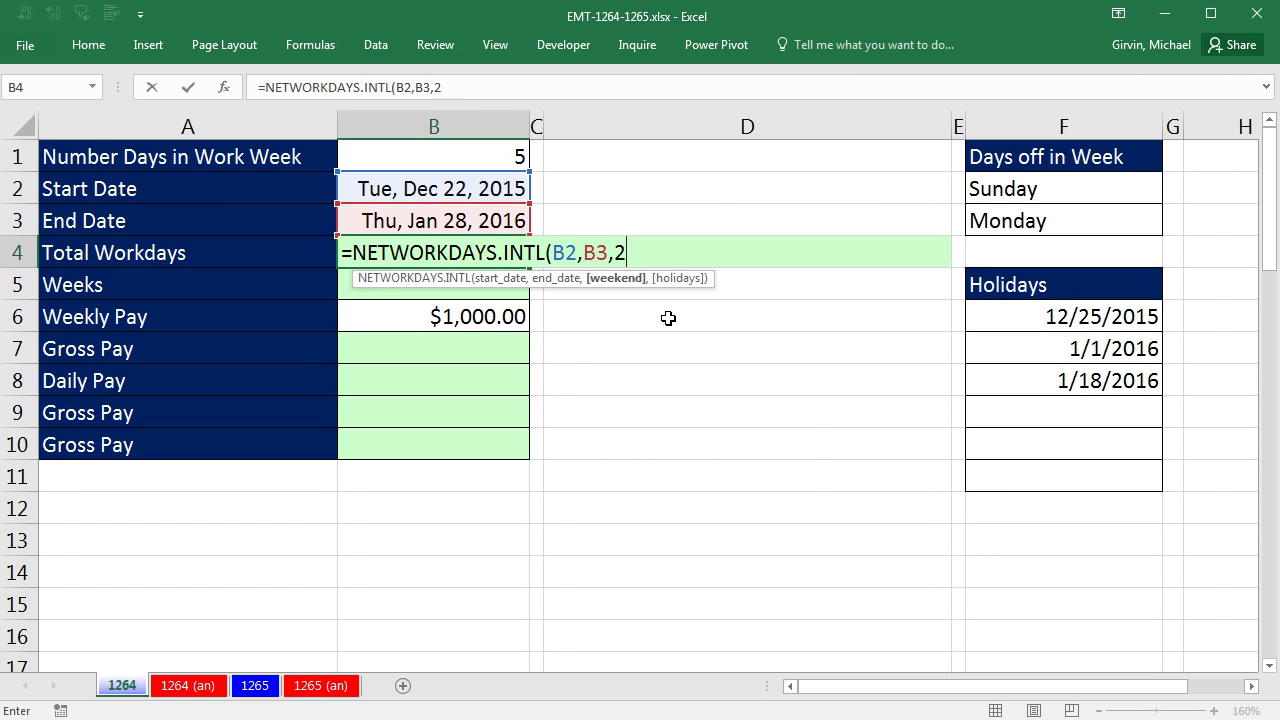
pyautogui.write(',')
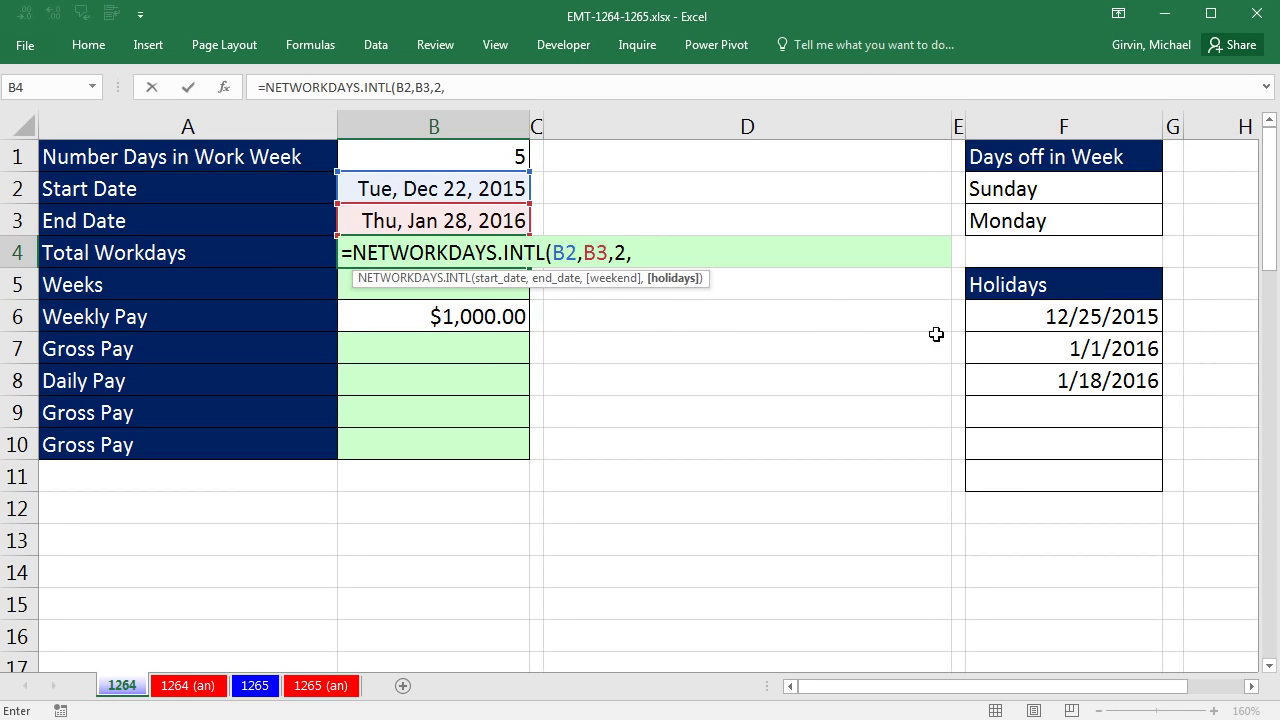
pyautogui.moveTo(1006, 317); pyautogui.dragTo(960, 491)
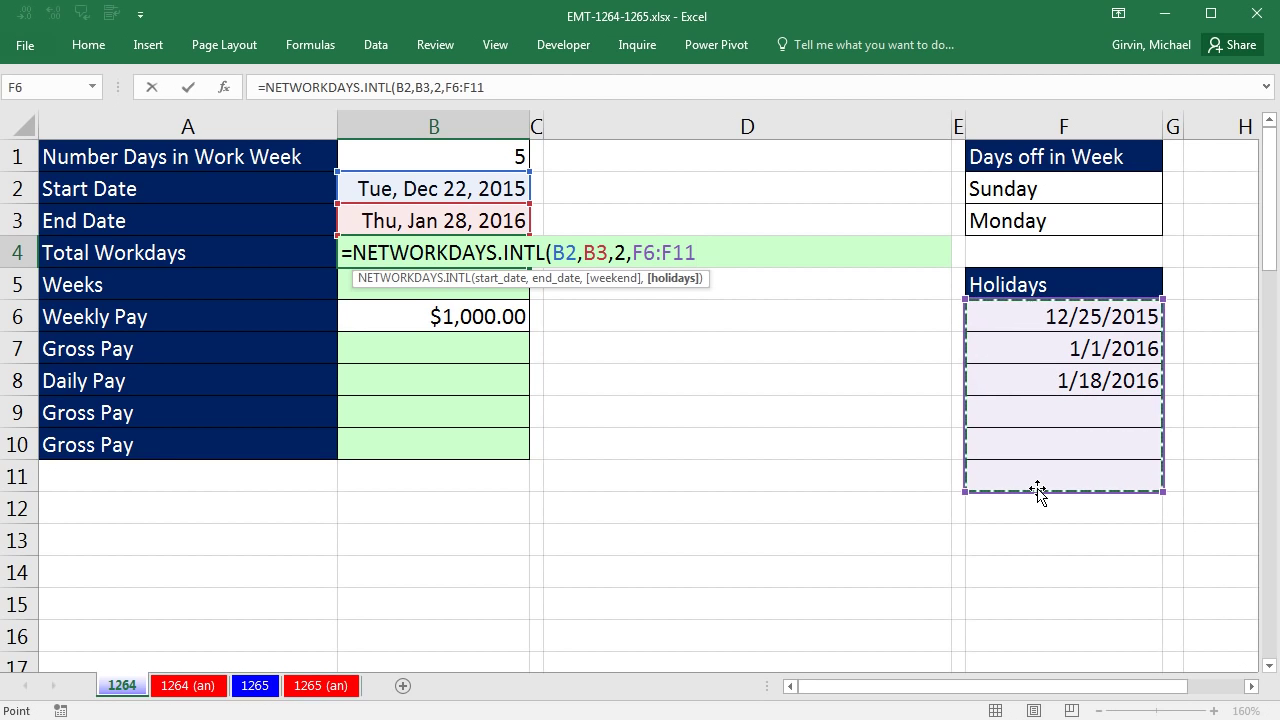
pyautogui.write(')')
pyautogui.hotkey('ctrl', 'Return')
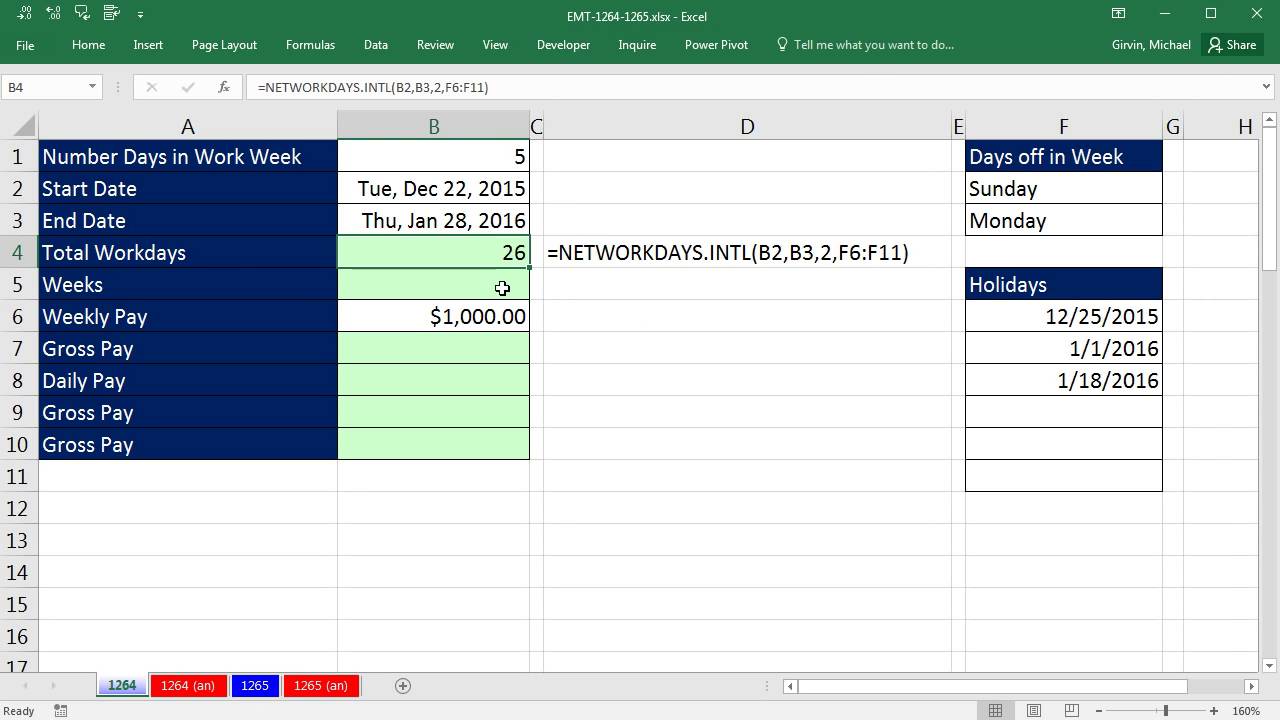
# Step: Enter =B4/B1 in B5 so Weeks shows 5.2
pyautogui.click(500, 287)
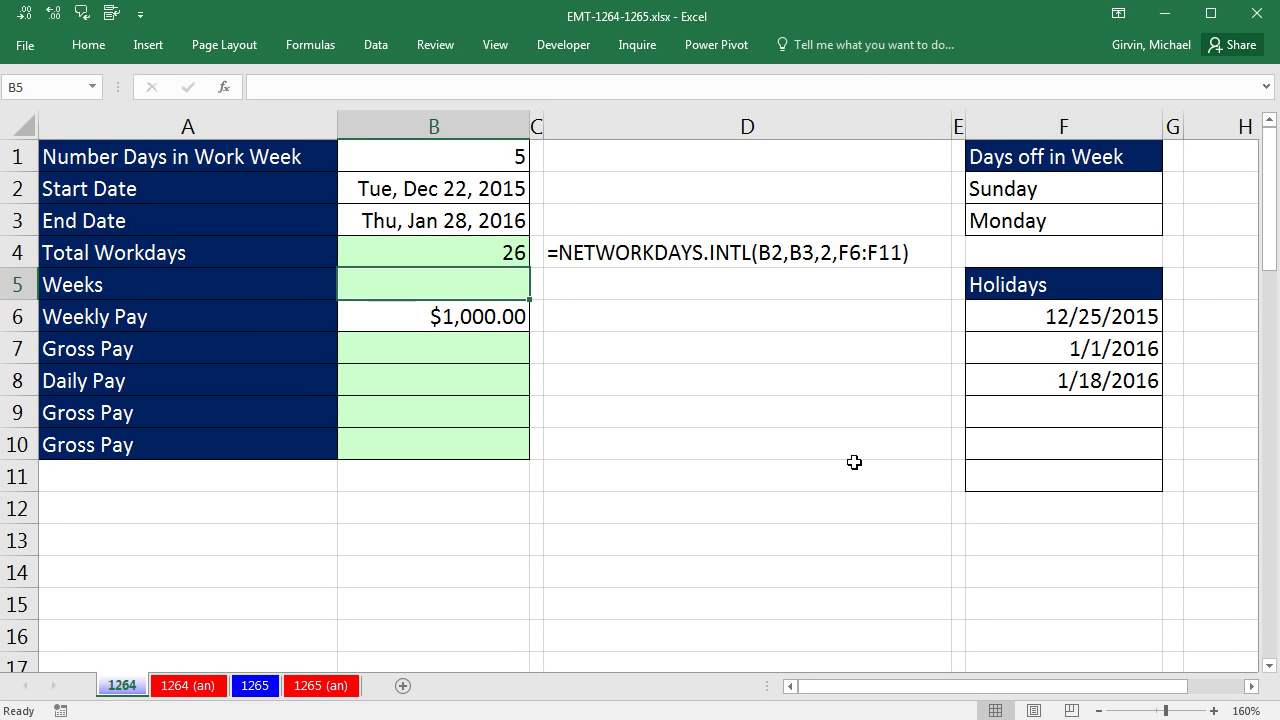
pyautogui.write('=')
pyautogui.press('Up')
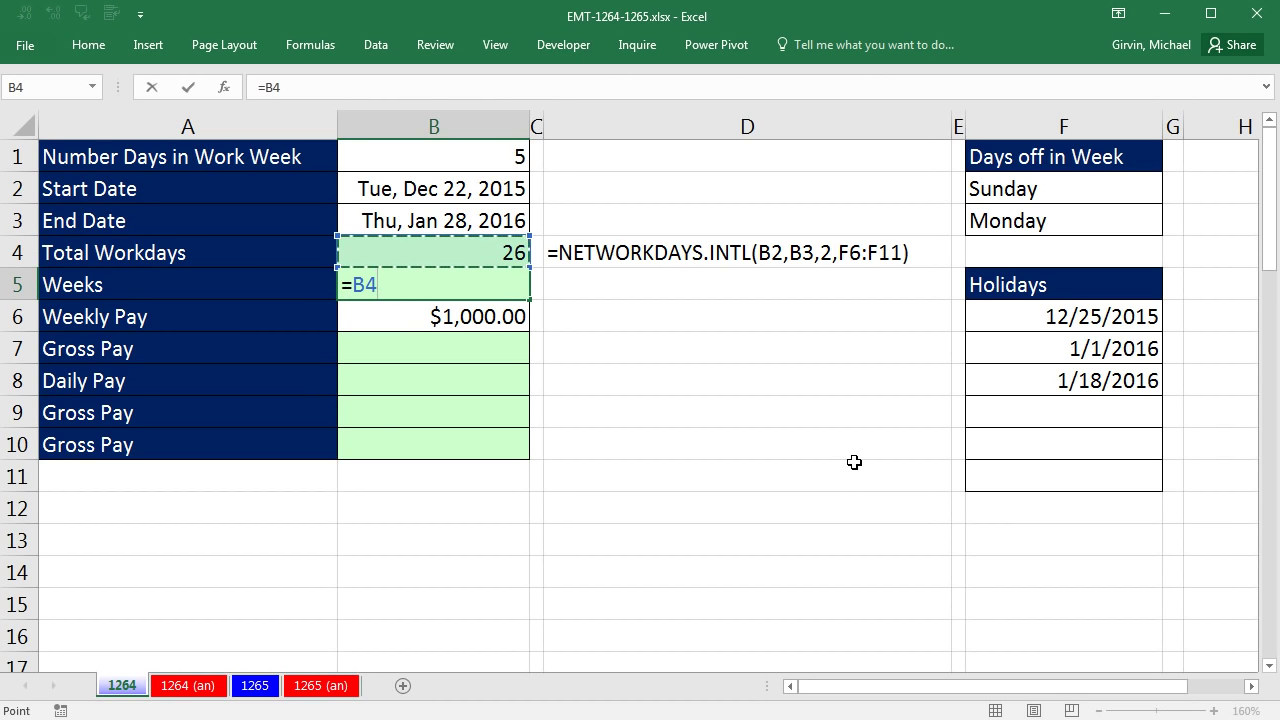
pyautogui.write('/')
pyautogui.press('Up')
pyautogui.press('Up')
pyautogui.press('Up')
pyautogui.press('Up')
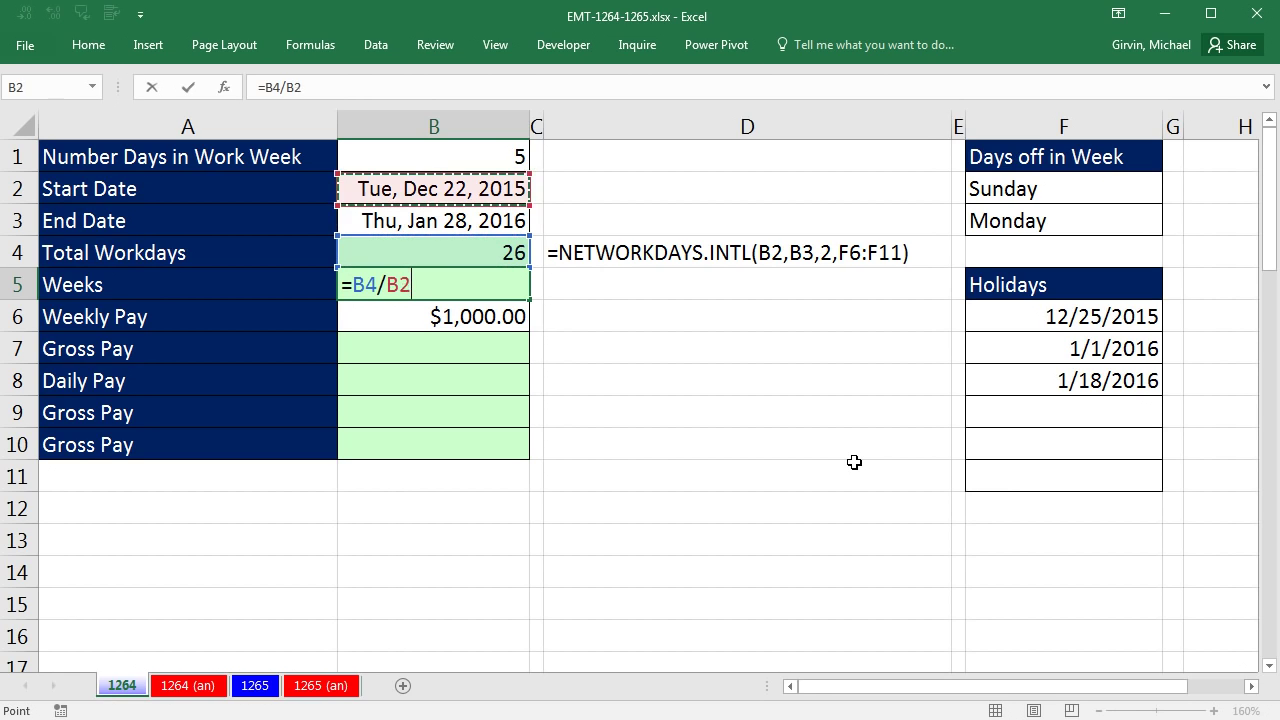
pyautogui.hotkey('ctrl', 'Return')
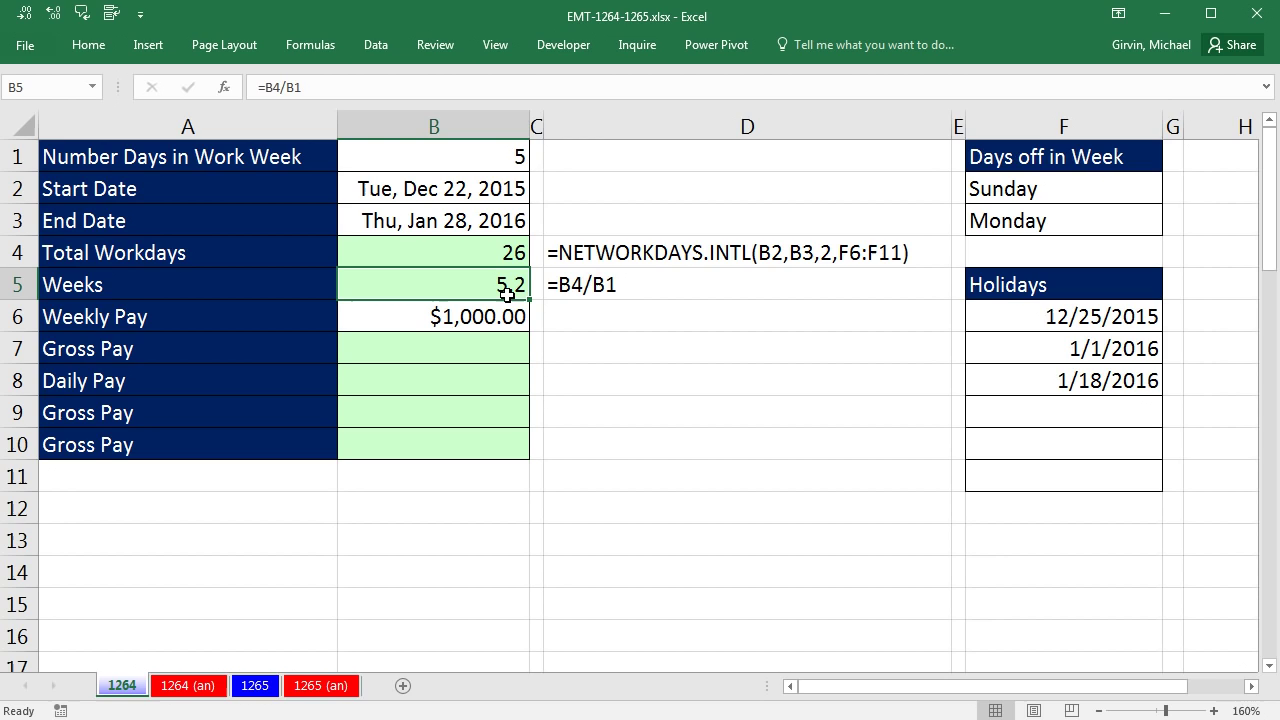
# Step: Enter =ROUND(B6*B5,2) in B7 so Gross Pay shows $5,200.00
pyautogui.click(485, 346)
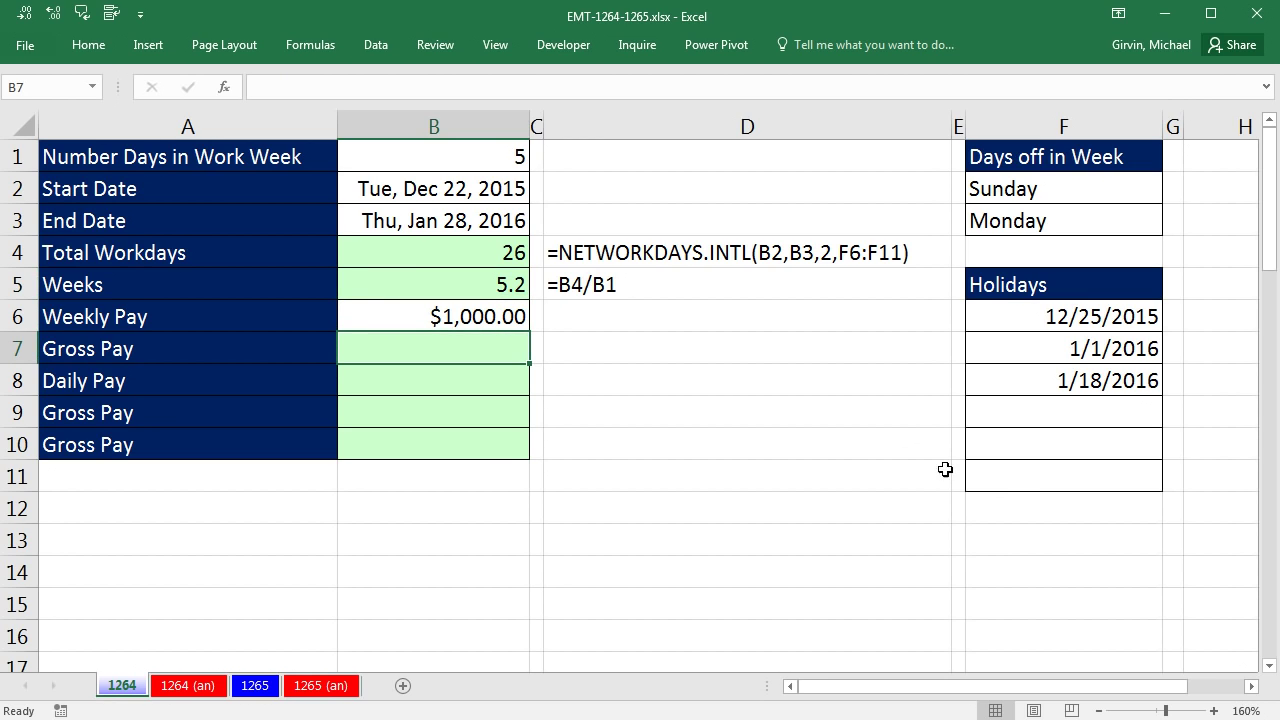
pyautogui.write('=round')
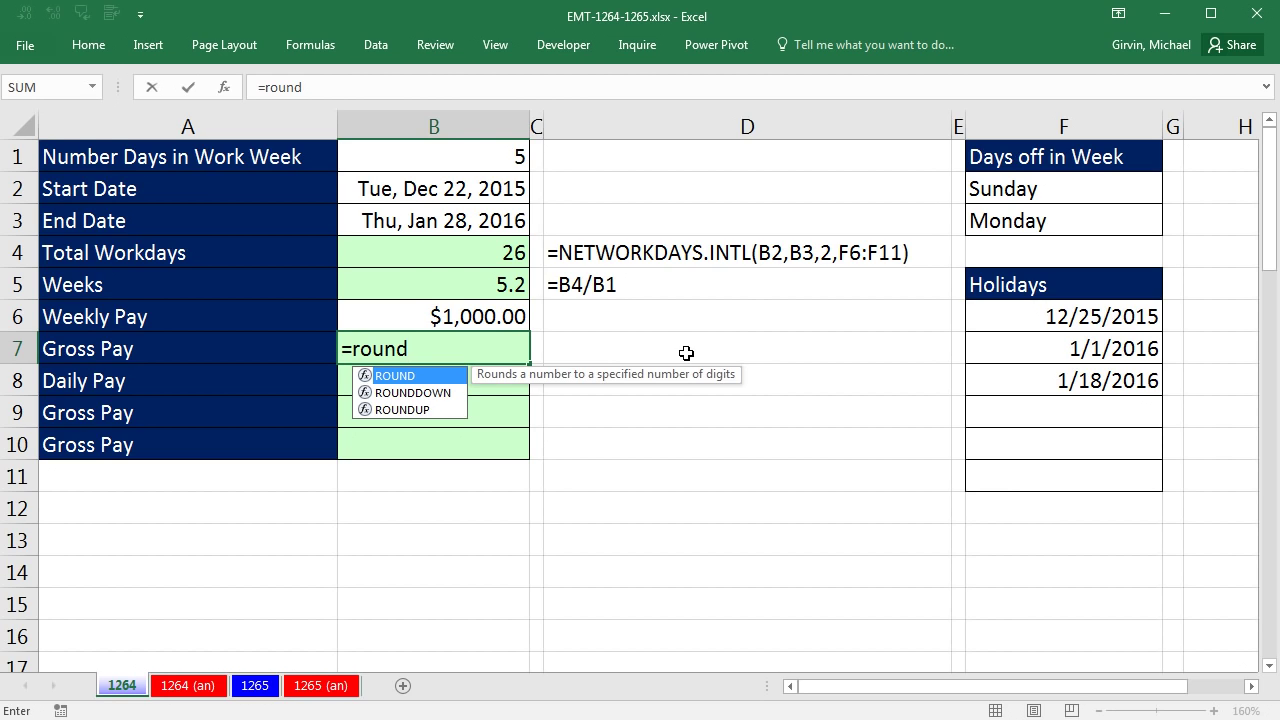
pyautogui.press('Tab')
pyautogui.press('Up')
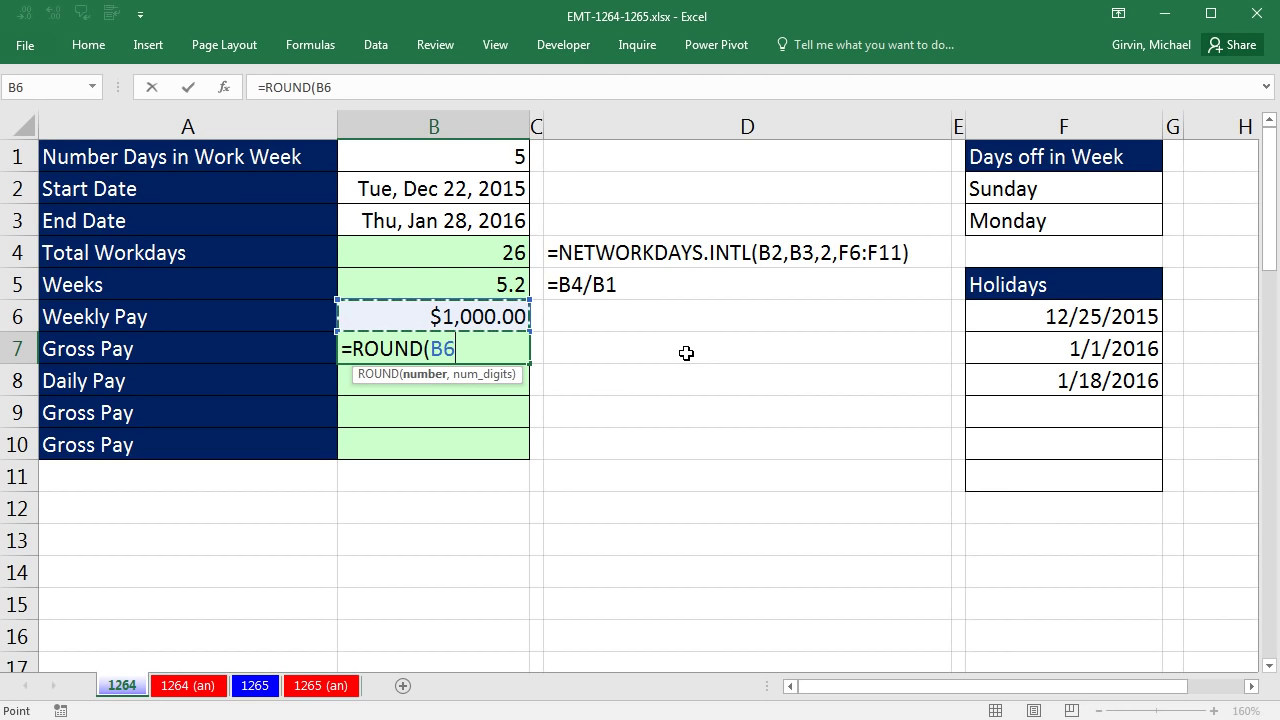
pyautogui.write('*')
pyautogui.press('Up')
pyautogui.press('Up')
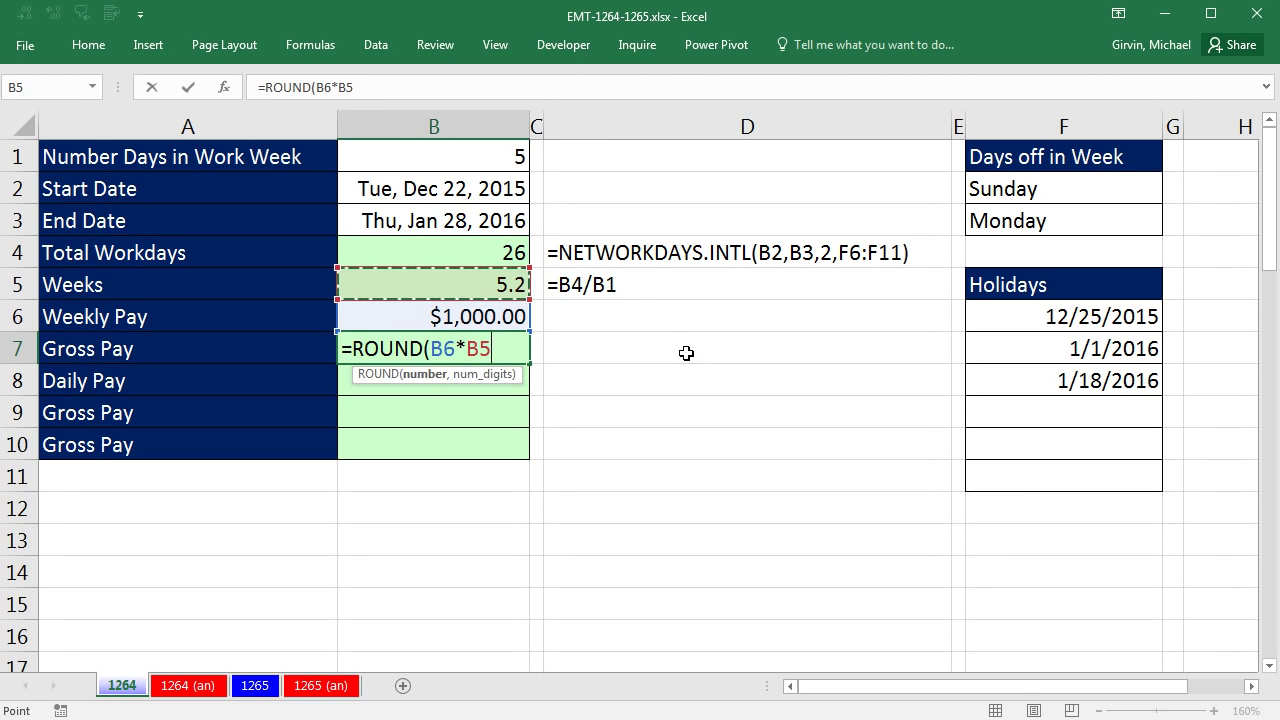
pyautogui.write(',')
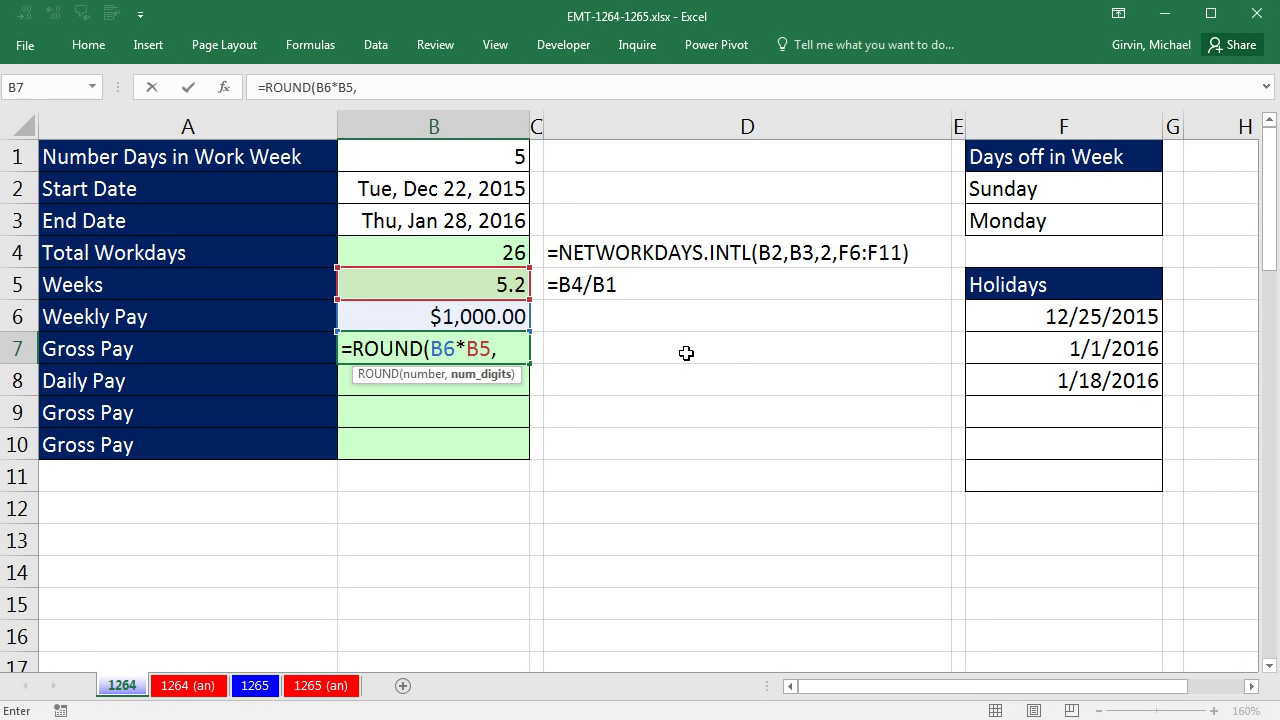
pyautogui.write('2')
pyautogui.press('BackSpace')
pyautogui.write('0')
pyautogui.press('BackSpace')
pyautogui.write('2')
pyautogui.hotkey('ctrl', 'Return')
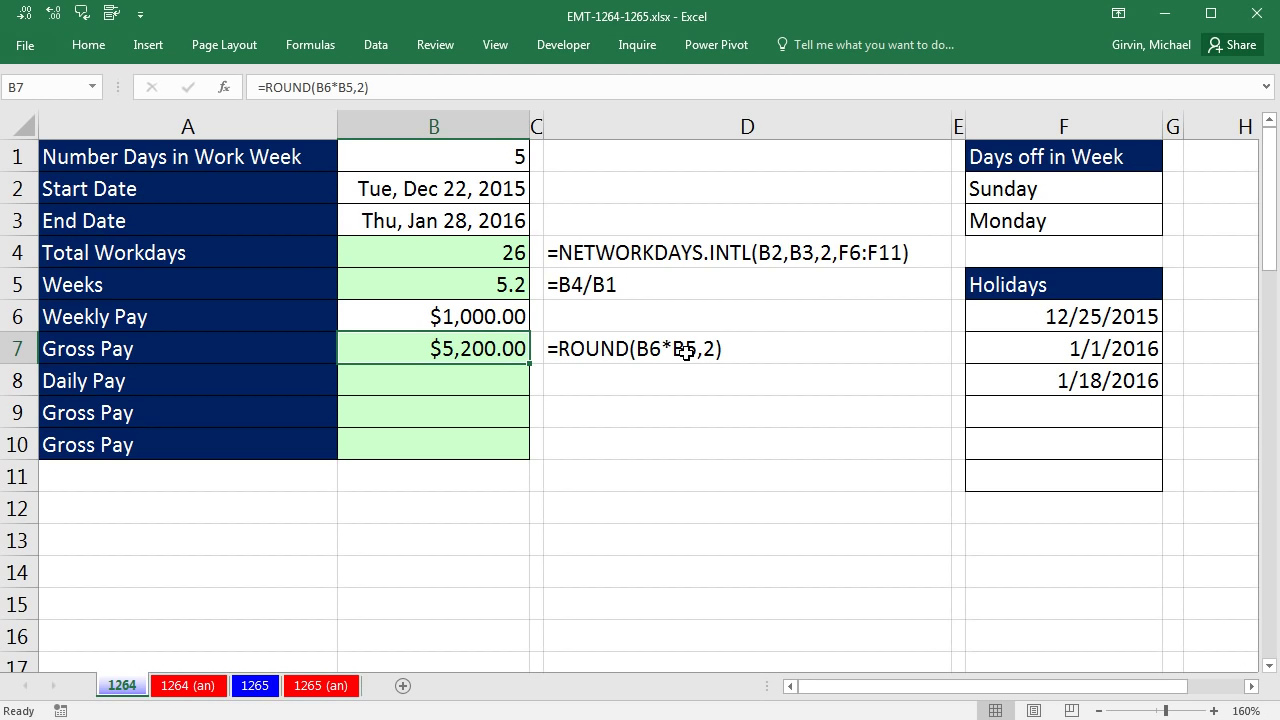
# Step: Enter =B6/B1 in B8 so Daily Pay shows $200.00
pyautogui.click(488, 384)
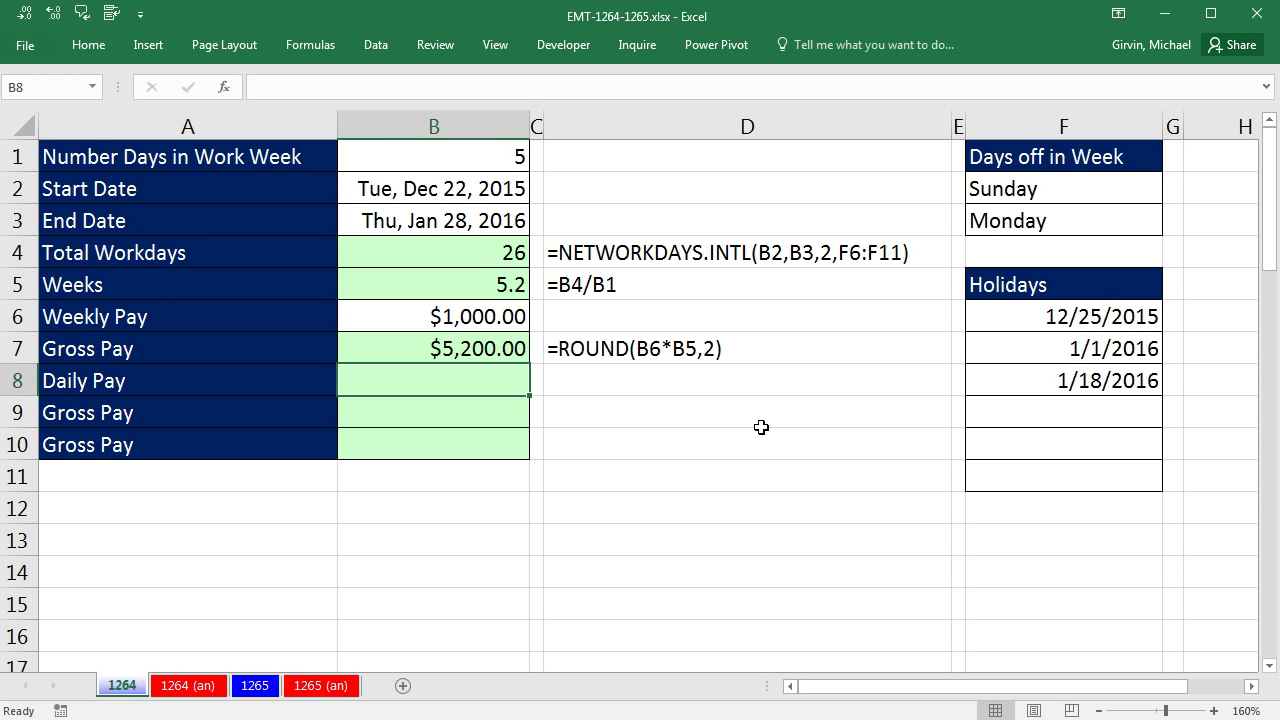
pyautogui.write('=')
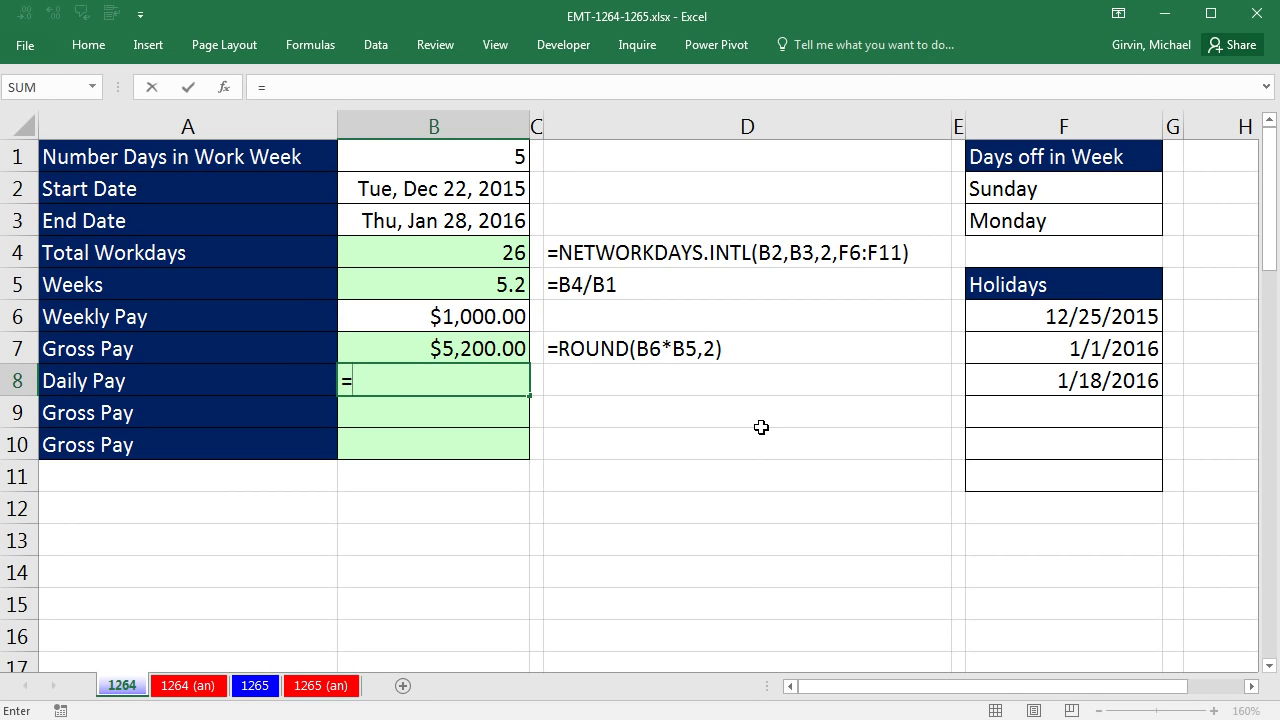
pyautogui.press('Up')
pyautogui.press('Up')
pyautogui.write('/')
pyautogui.press('Up')
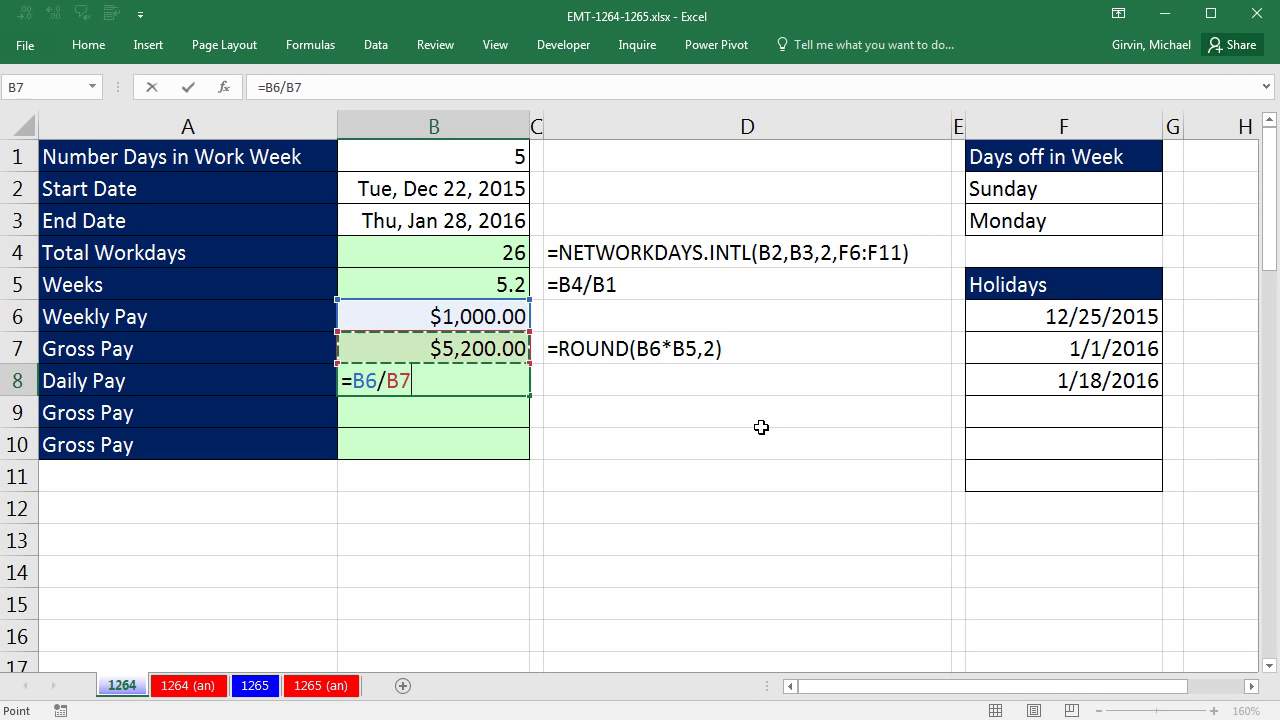
pyautogui.press('Up')
pyautogui.press('Up')
pyautogui.press('Up')
pyautogui.press('Up')
pyautogui.press('Up')
pyautogui.press('Up')
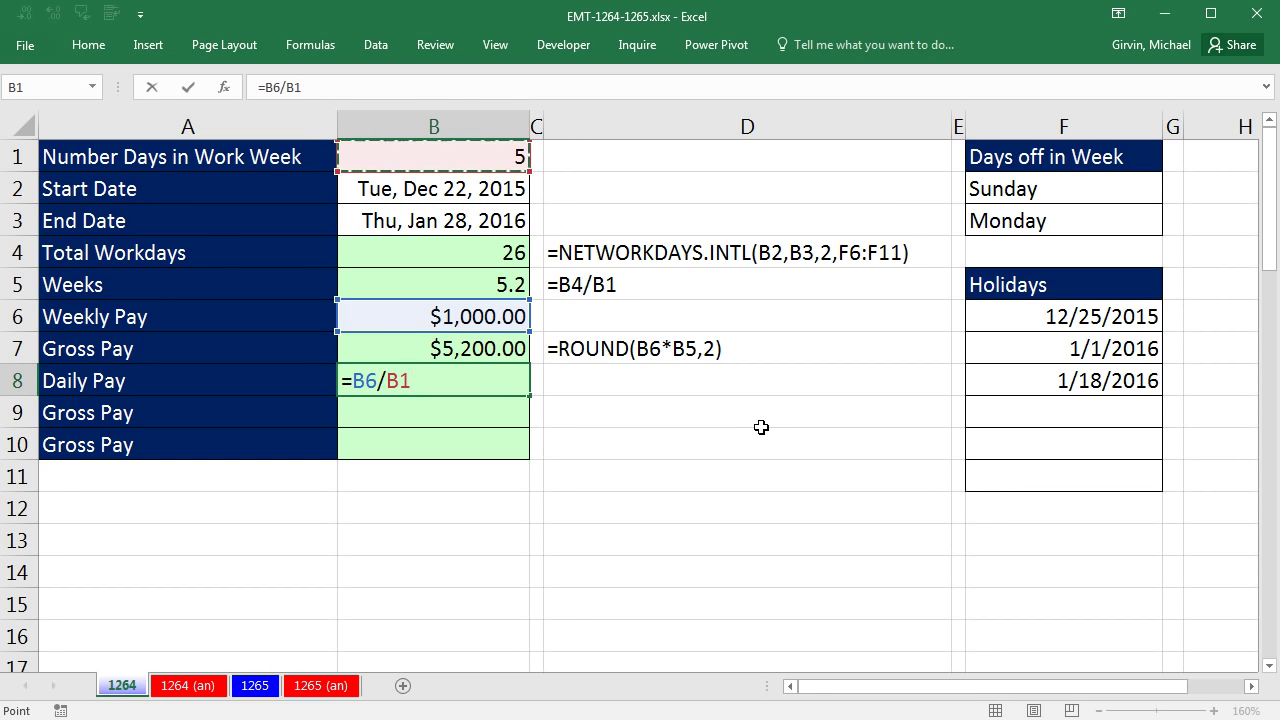
pyautogui.hotkey('ctrl', 'Return')
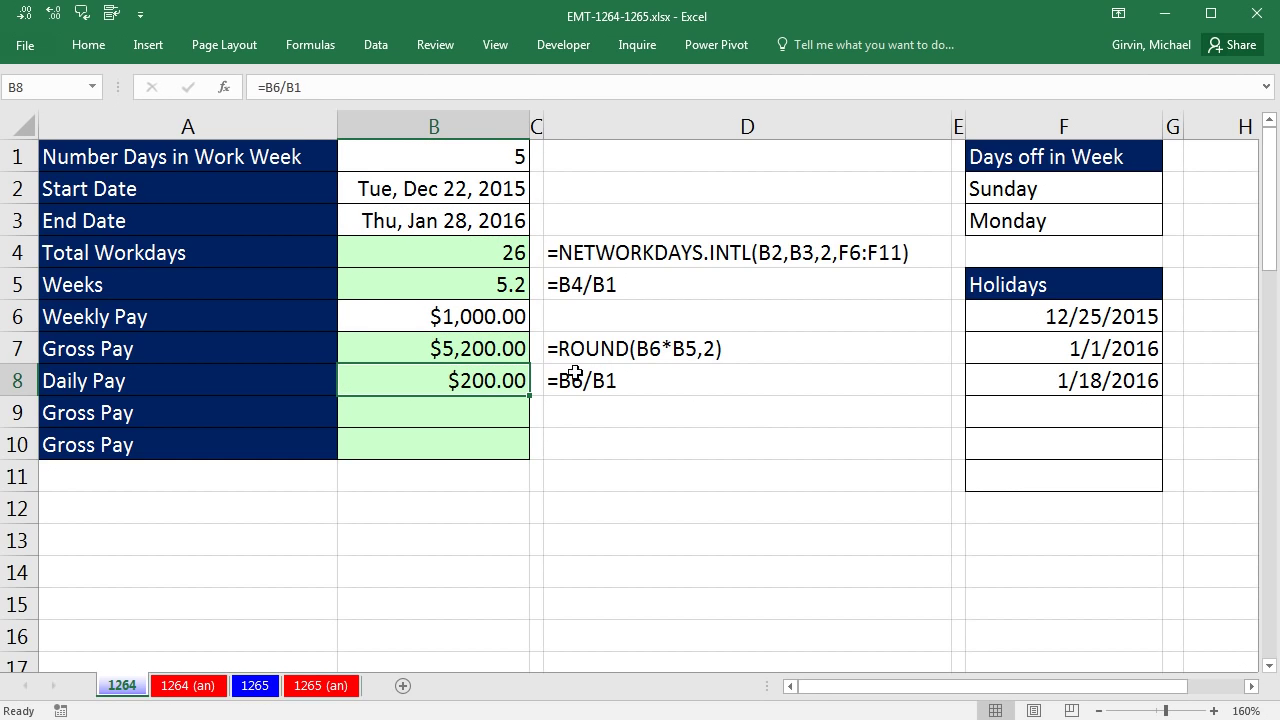
# Step: Enter =ROUND(B4*B8,2) in B9, giving a second Gross Pay of $5,200.00
pyautogui.click(476, 412)
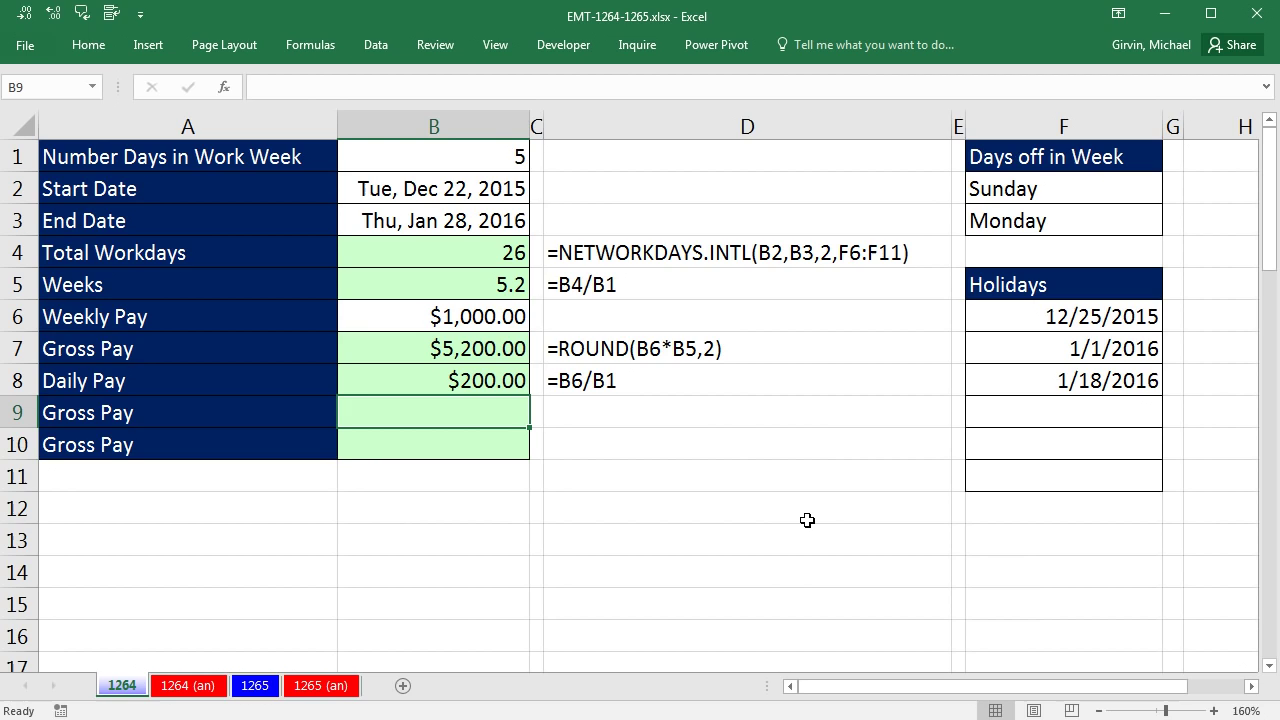
pyautogui.write('=round')
pyautogui.press('Tab')
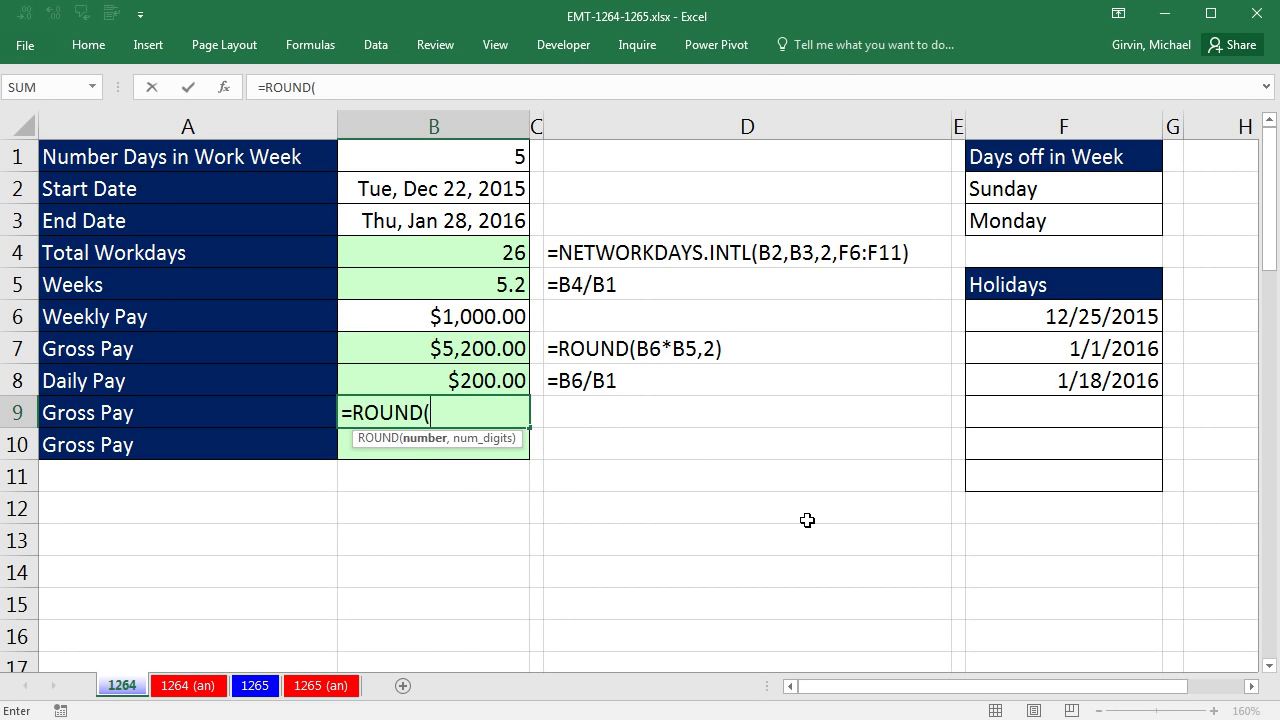
pyautogui.press('Up')
pyautogui.press('Up')
pyautogui.press('Up')
pyautogui.press('Up')
pyautogui.press('Up')
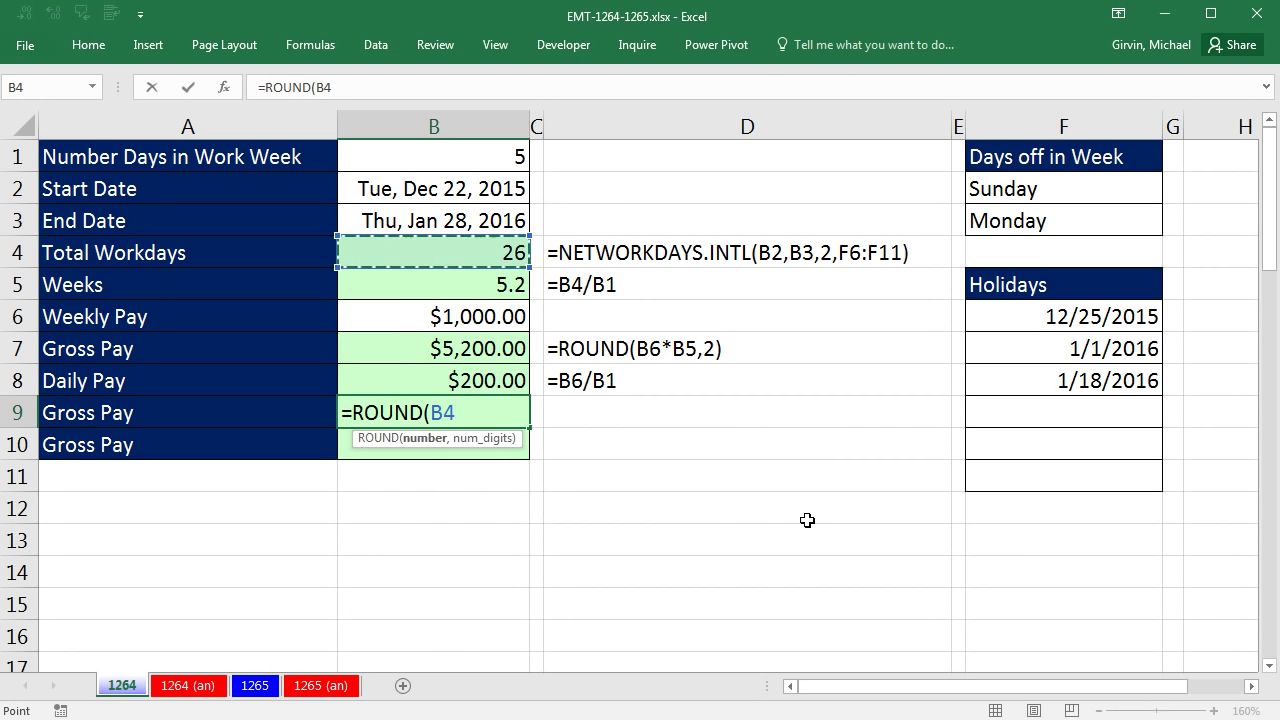
pyautogui.write('*')
pyautogui.press('Up')
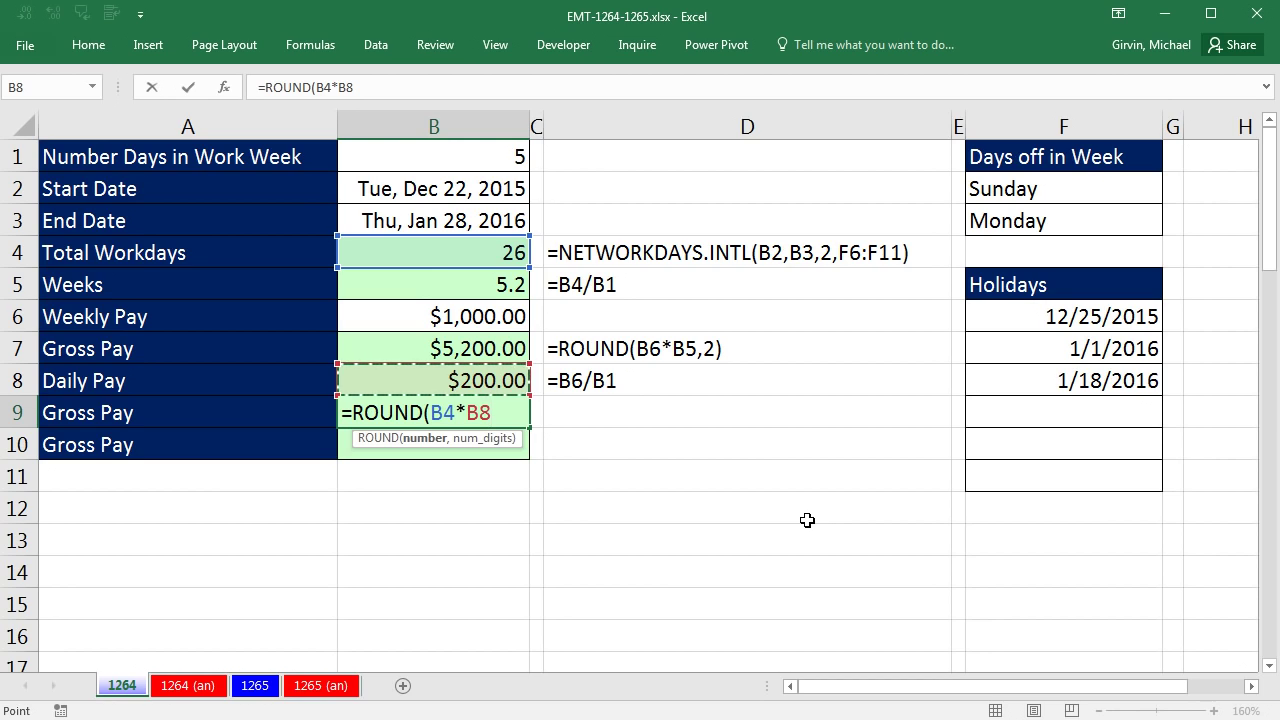
pyautogui.write(',2')
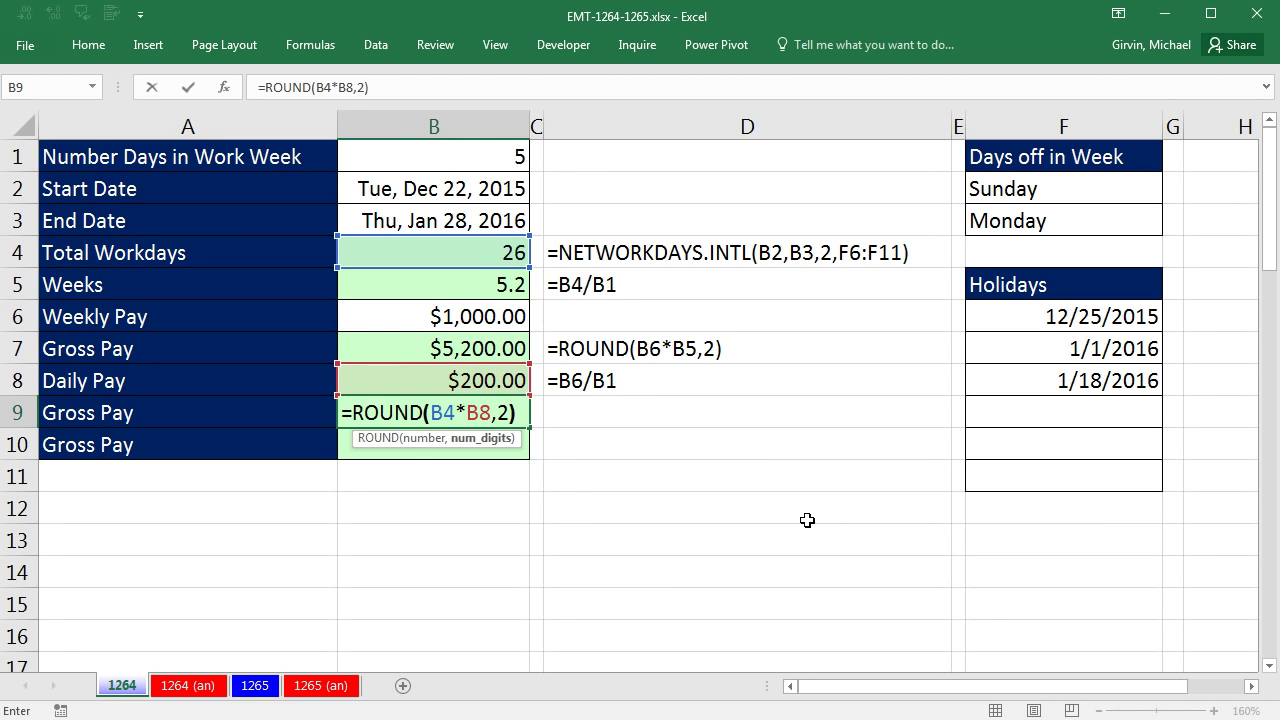
pyautogui.press('Return')
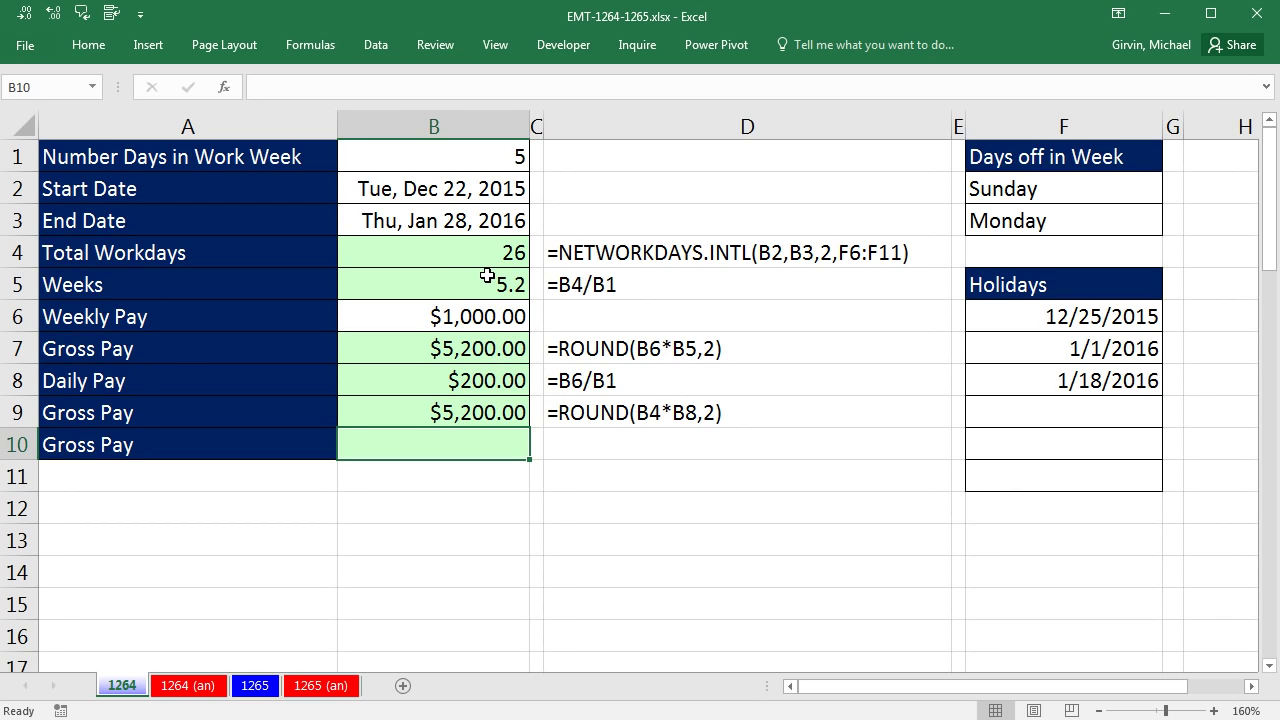
# Step: Select the input cells B1:B3 and B6, then move to B10
pyautogui.moveTo(506, 145); pyautogui.dragTo(512, 222)
pyautogui.keyDown('ctrl'); pyautogui.click(494, 310); pyautogui.keyUp('ctrl')
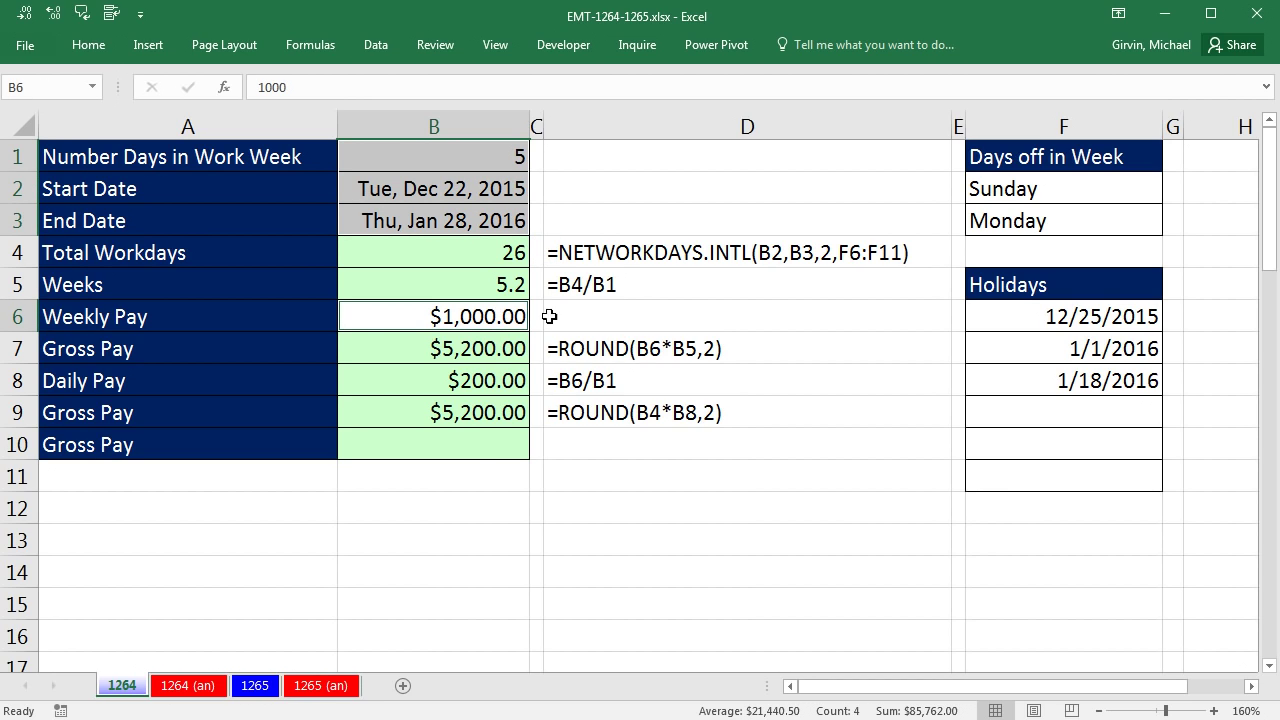
pyautogui.click(505, 437)
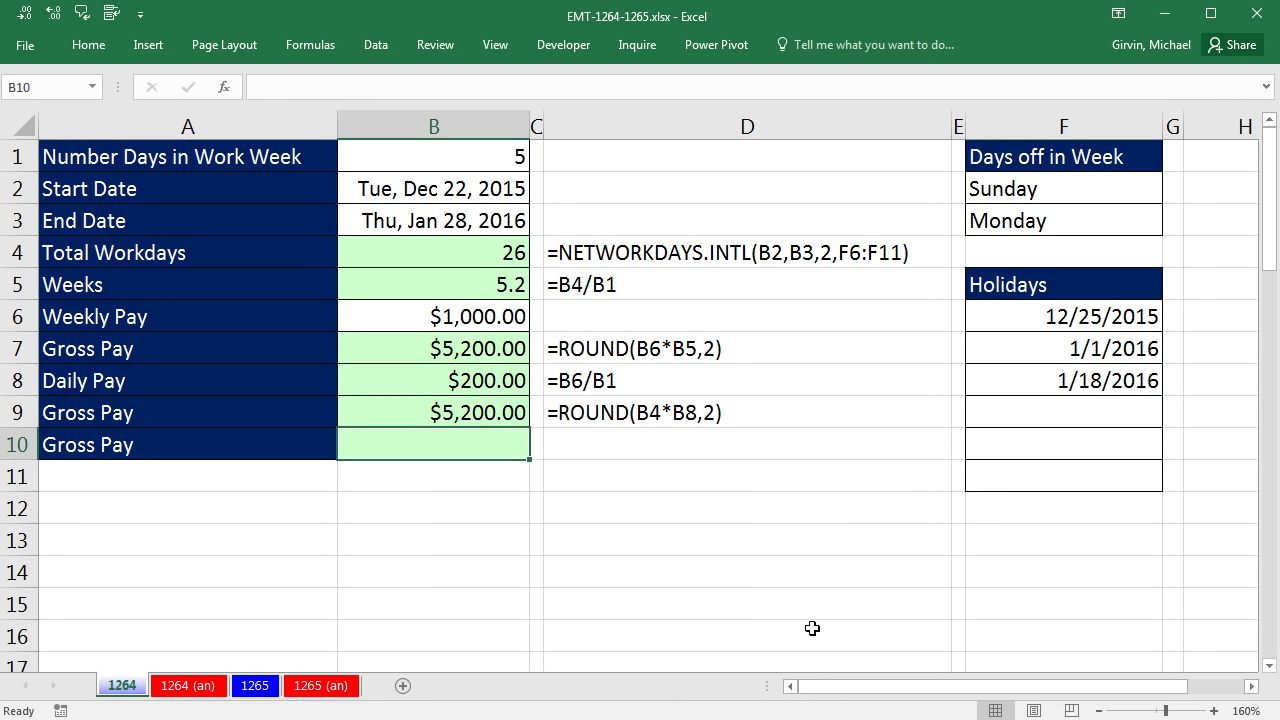
# Step: In B10, begin =ROUND(NETWORKDAYS.INTL( with start date B2 as first argument
pyautogui.write('=roun')
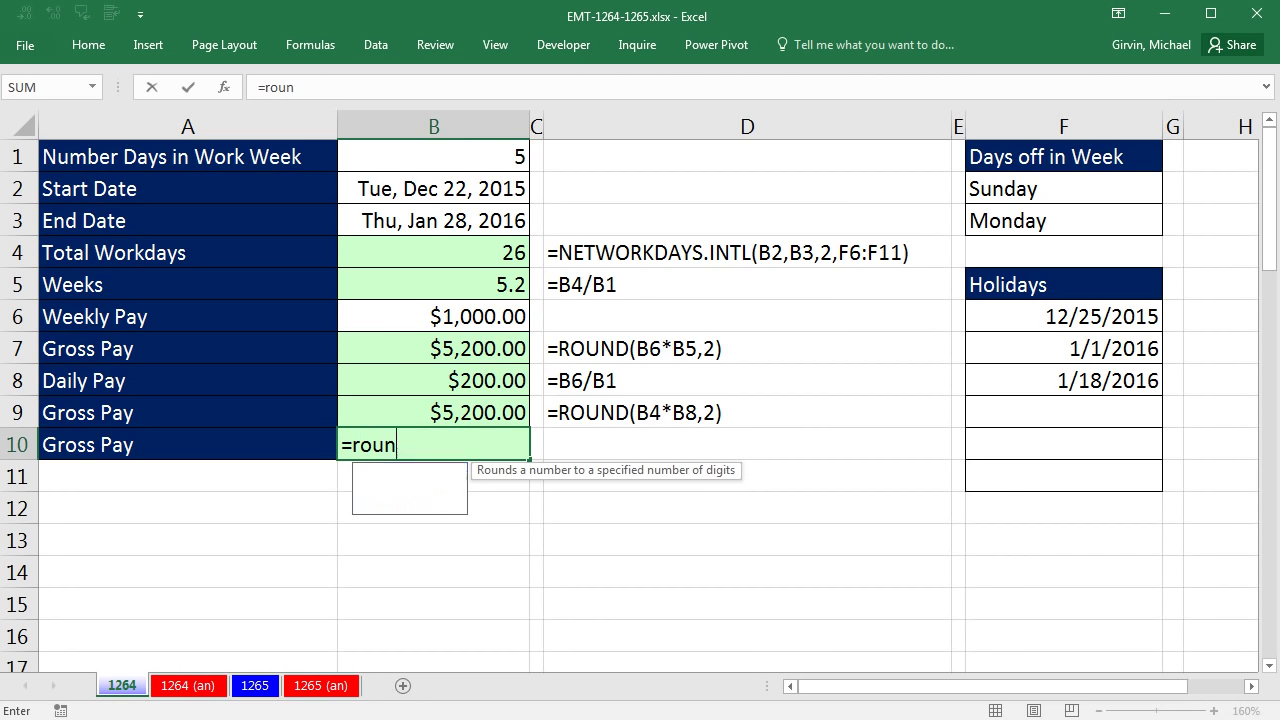
pyautogui.press('Tab')
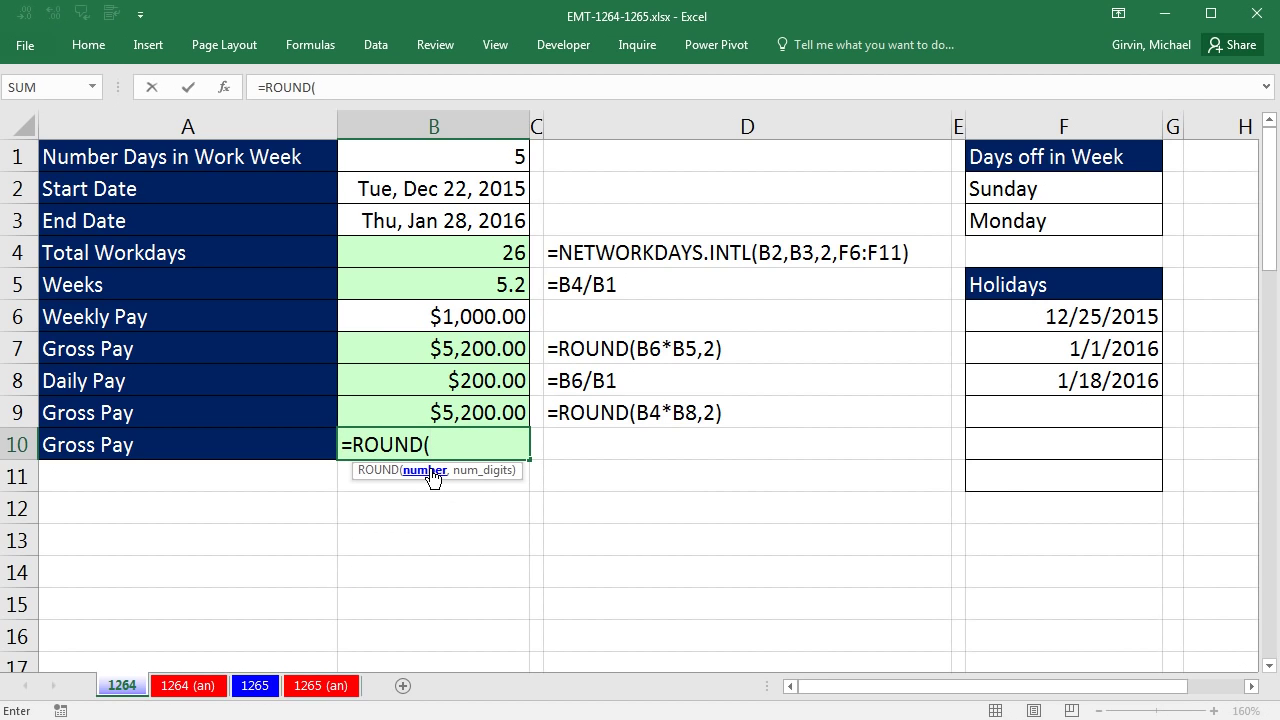
pyautogui.write('net')
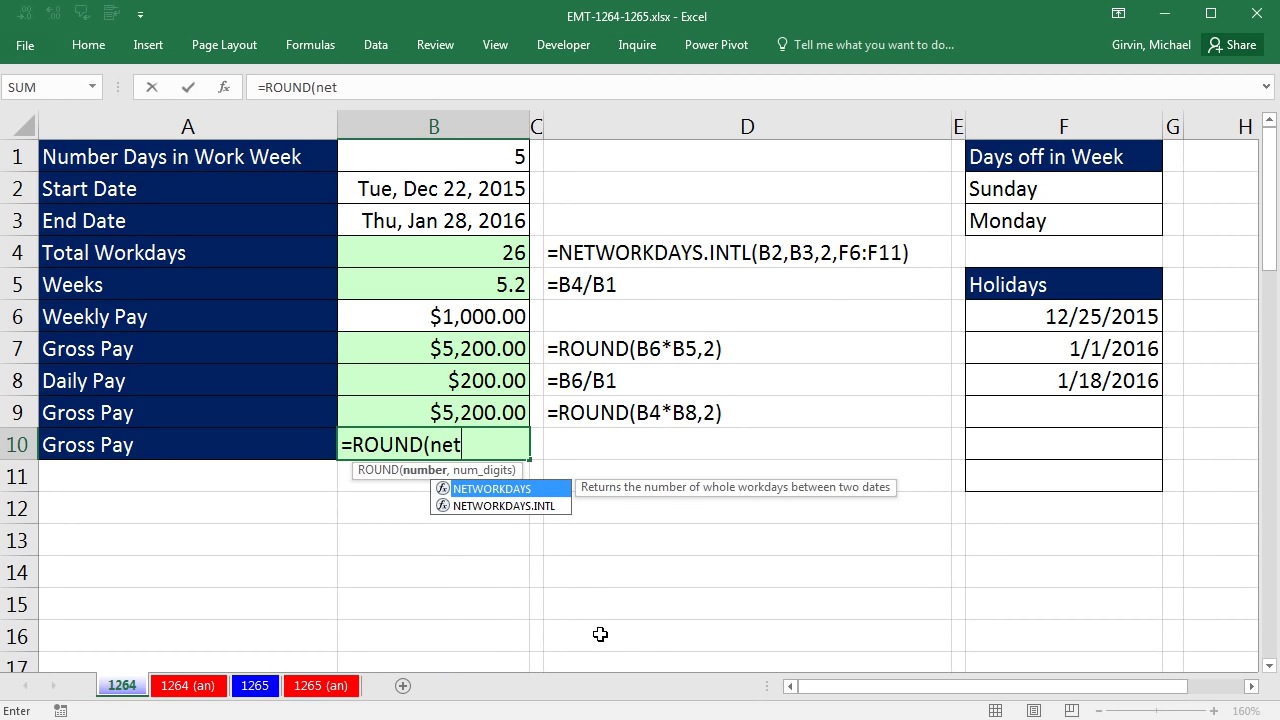
pyautogui.press('Down')
pyautogui.press('Tab')
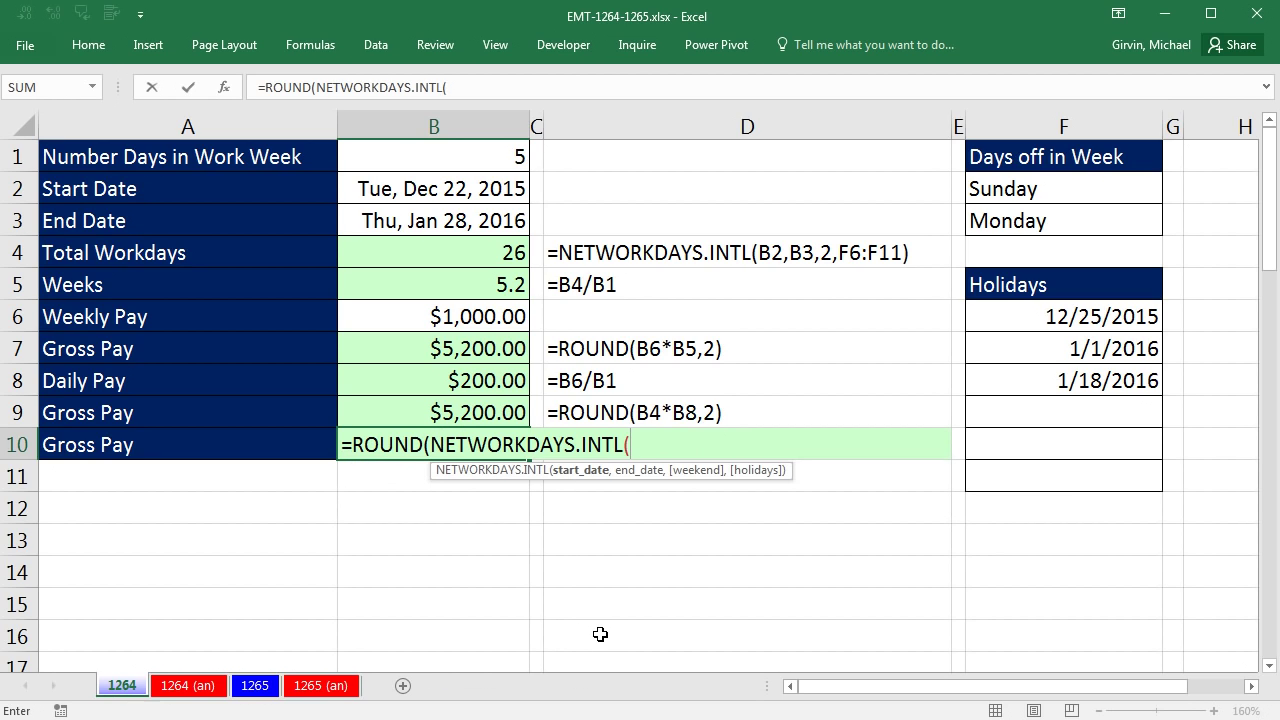
pyautogui.press('Up')
pyautogui.press('Up')
pyautogui.press('Up')
pyautogui.press('Up')
pyautogui.press('Up')
pyautogui.press('Up')
pyautogui.press('Up')
pyautogui.press('Up')
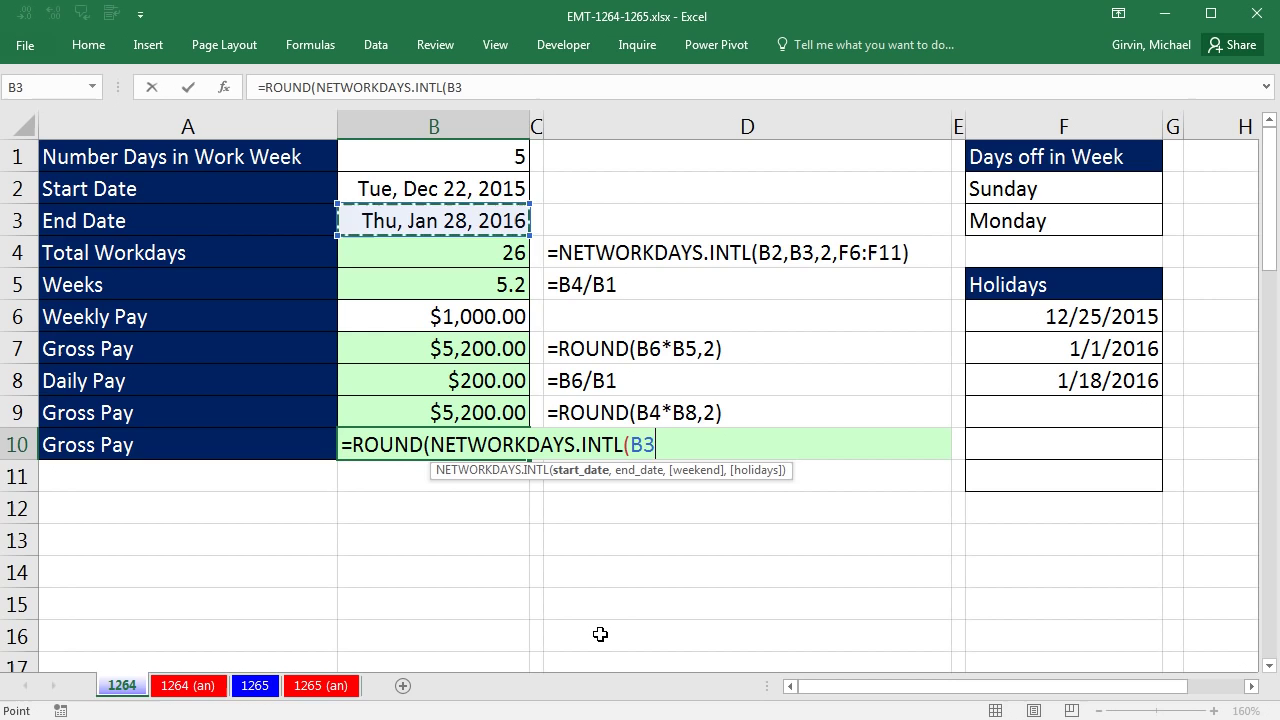
pyautogui.write(',')
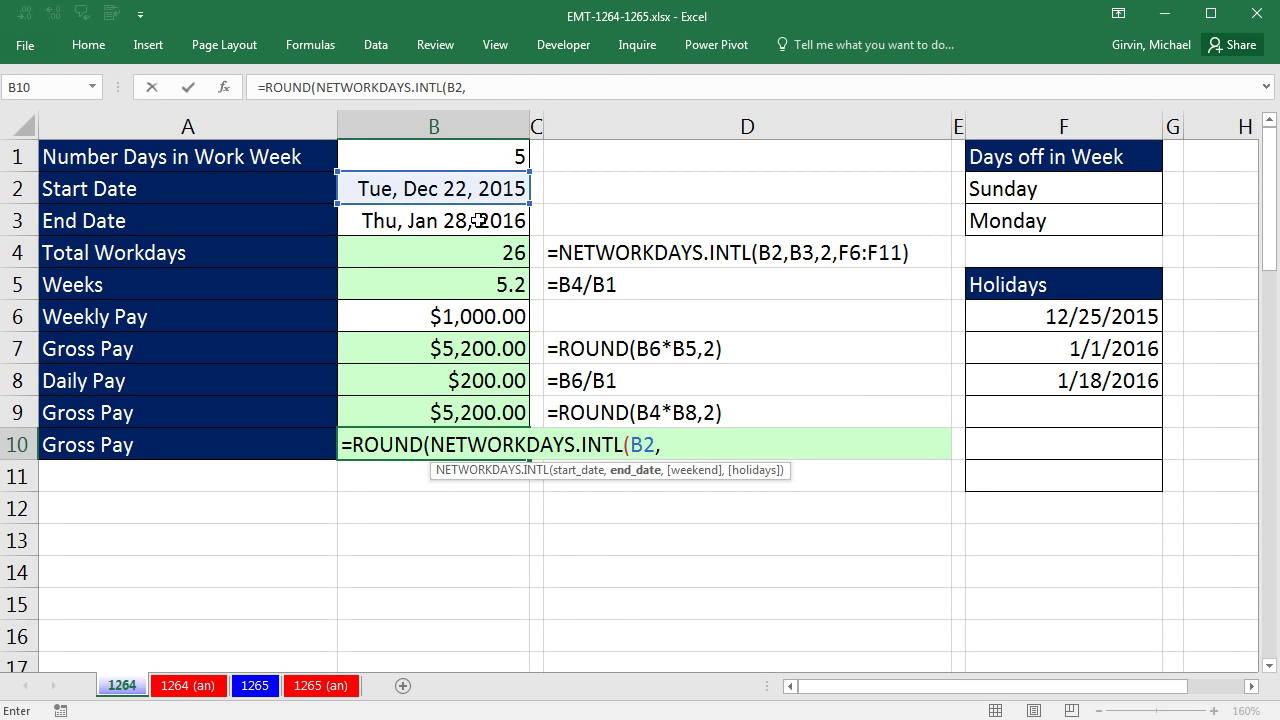
# Step: Add end date B3, weekend code 2 (Sunday, Monday) and holidays F6:F11, closing NETWORKDAYS.INTL
pyautogui.click(477, 221)
pyautogui.write(',')
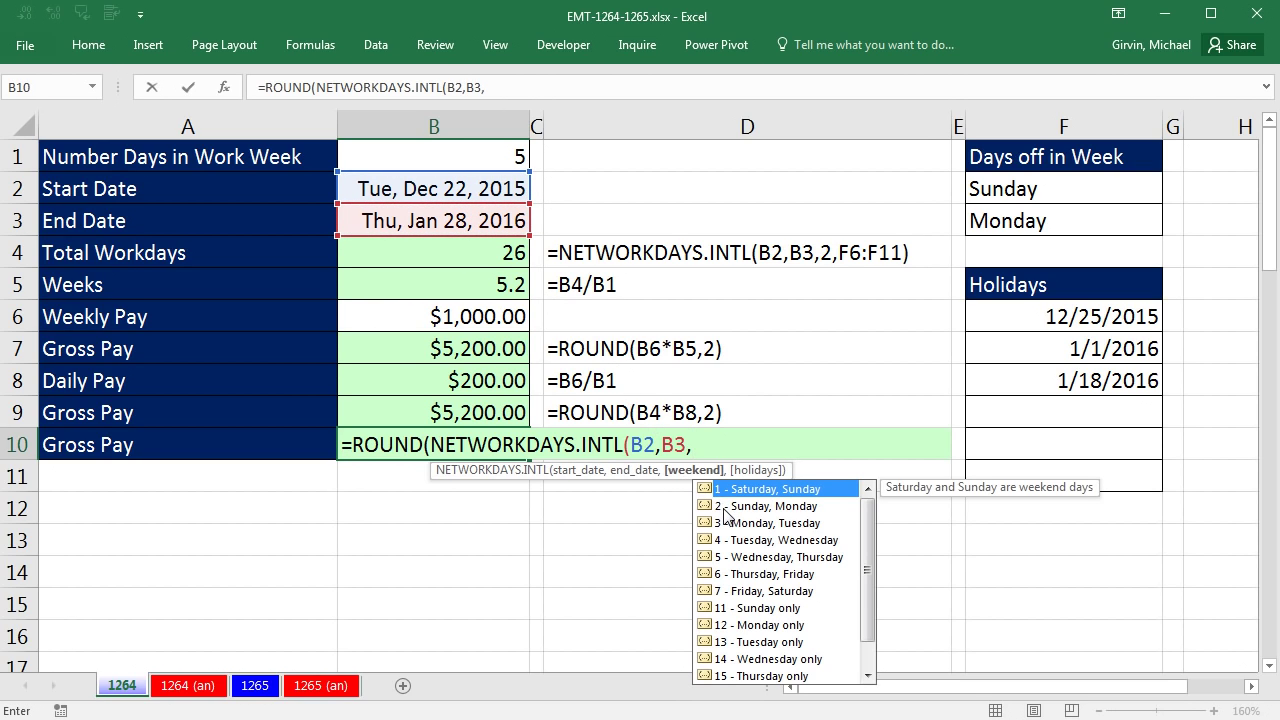
pyautogui.doubleClick(725, 507)
pyautogui.write(',')
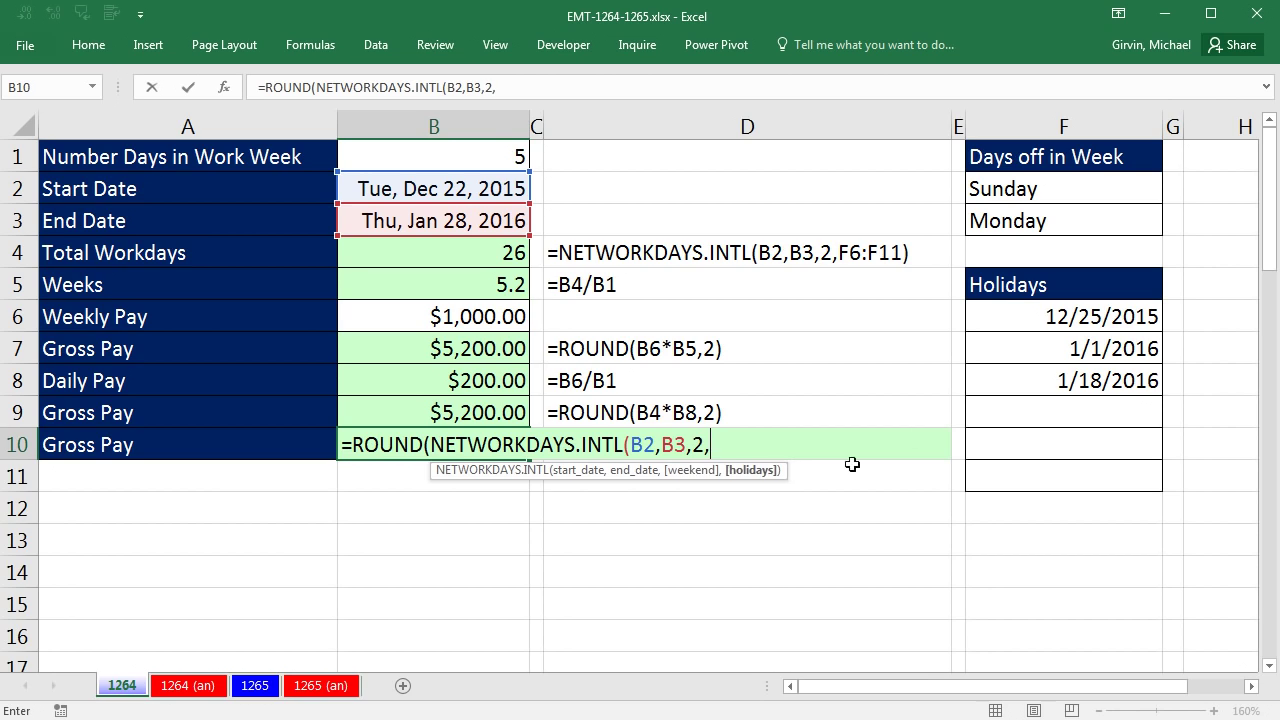
pyautogui.moveTo(1008, 318); pyautogui.dragTo(1032, 471)
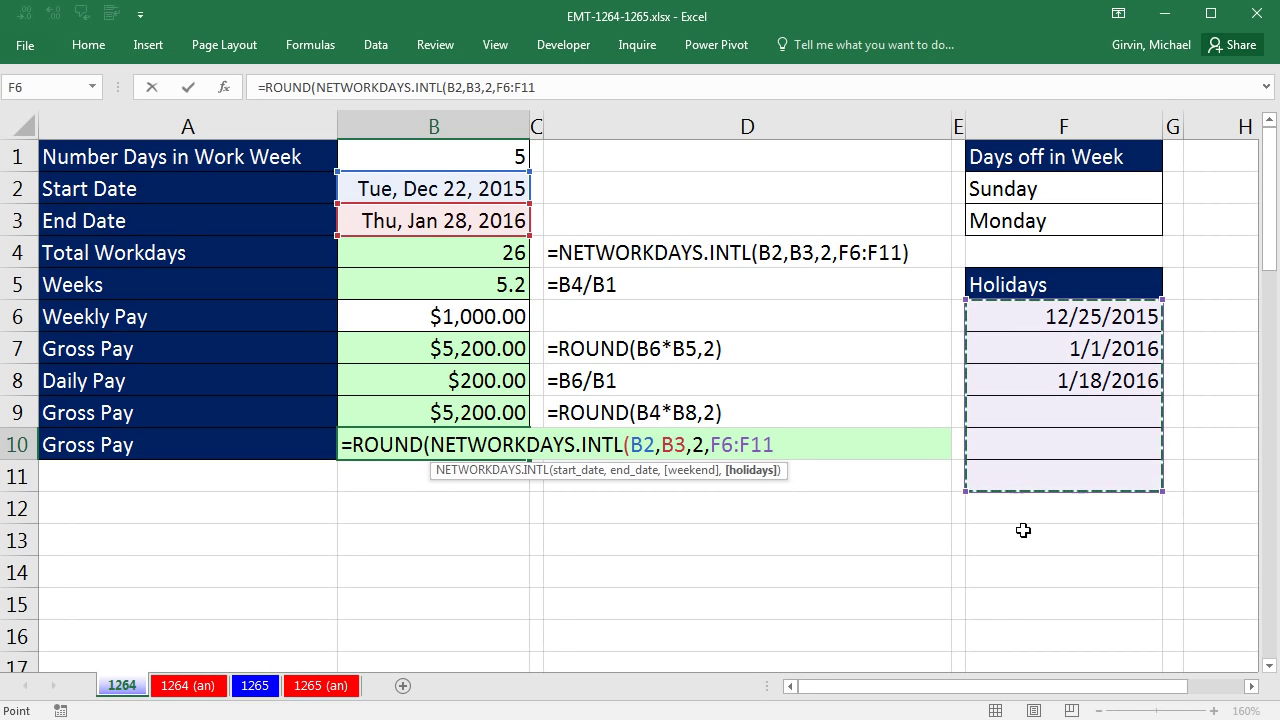
pyautogui.write(')')
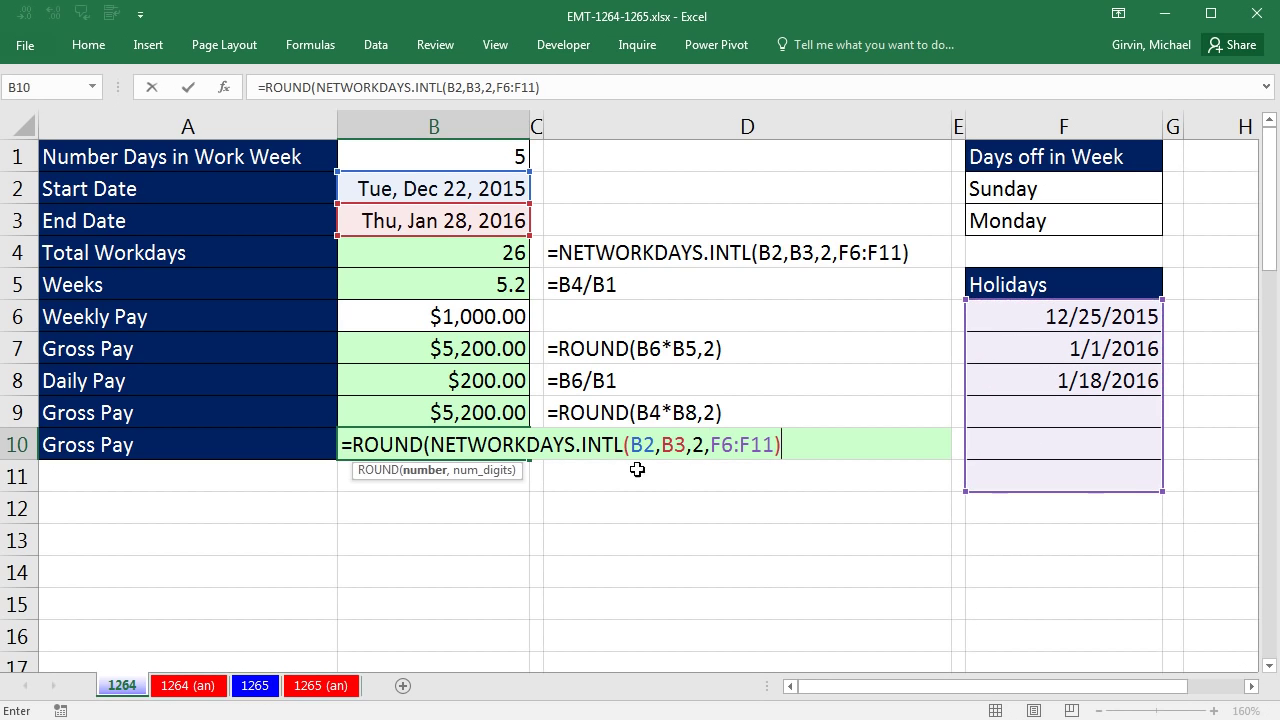
# Step: Complete B10 as =ROUND(NETWORKDAYS.INTL(B2,B3,2,F6:F11)/B1*B6,2) and commit it
pyautogui.click(424, 470)
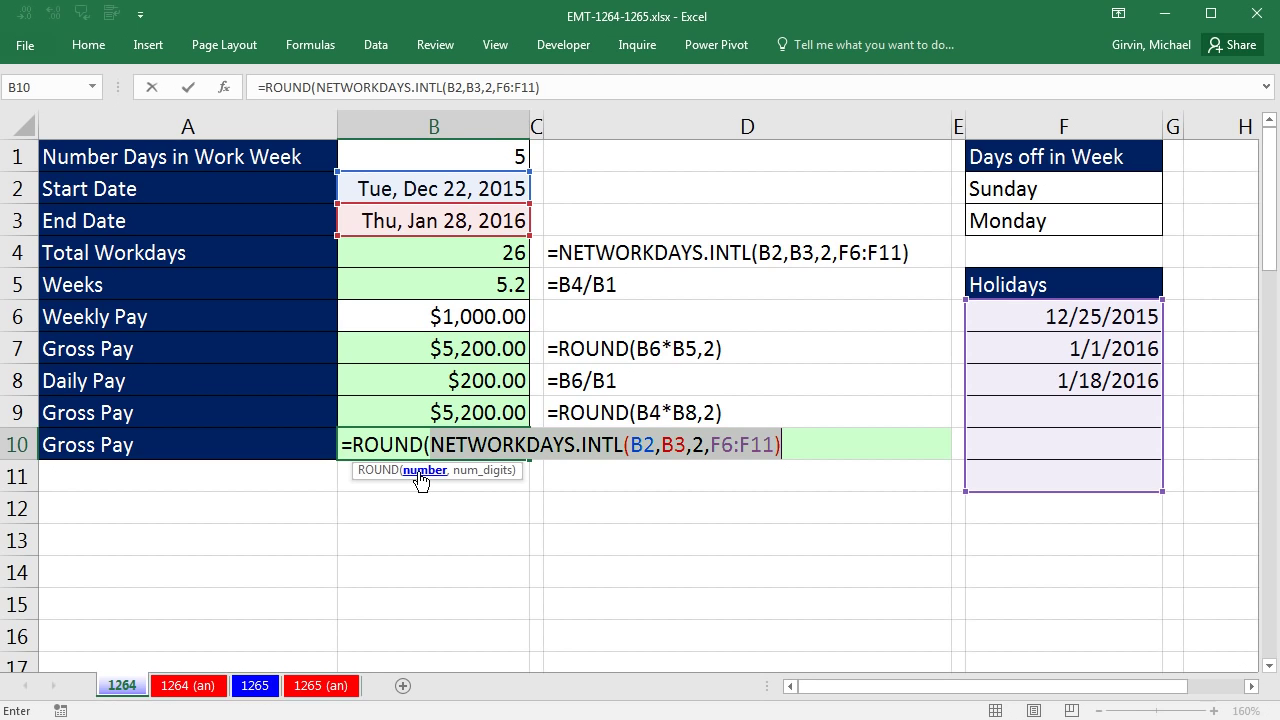
pyautogui.click(783, 450)
pyautogui.write('/')
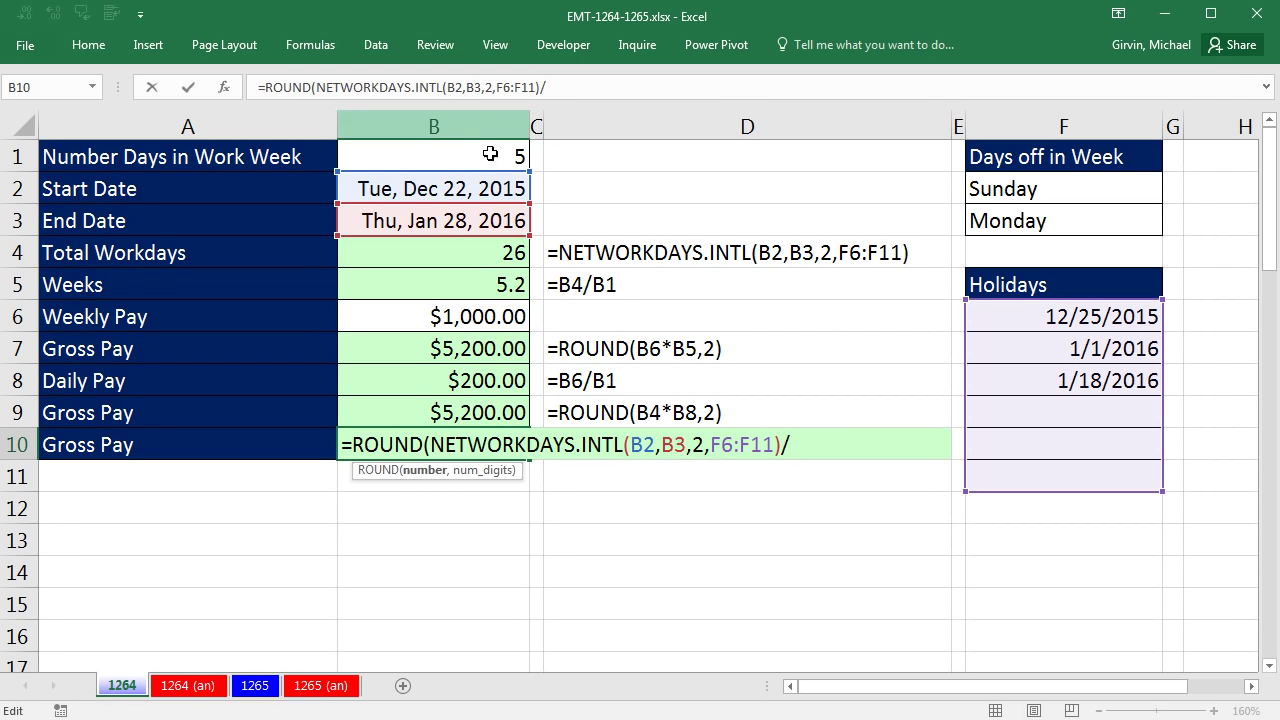
pyautogui.click(480, 160)
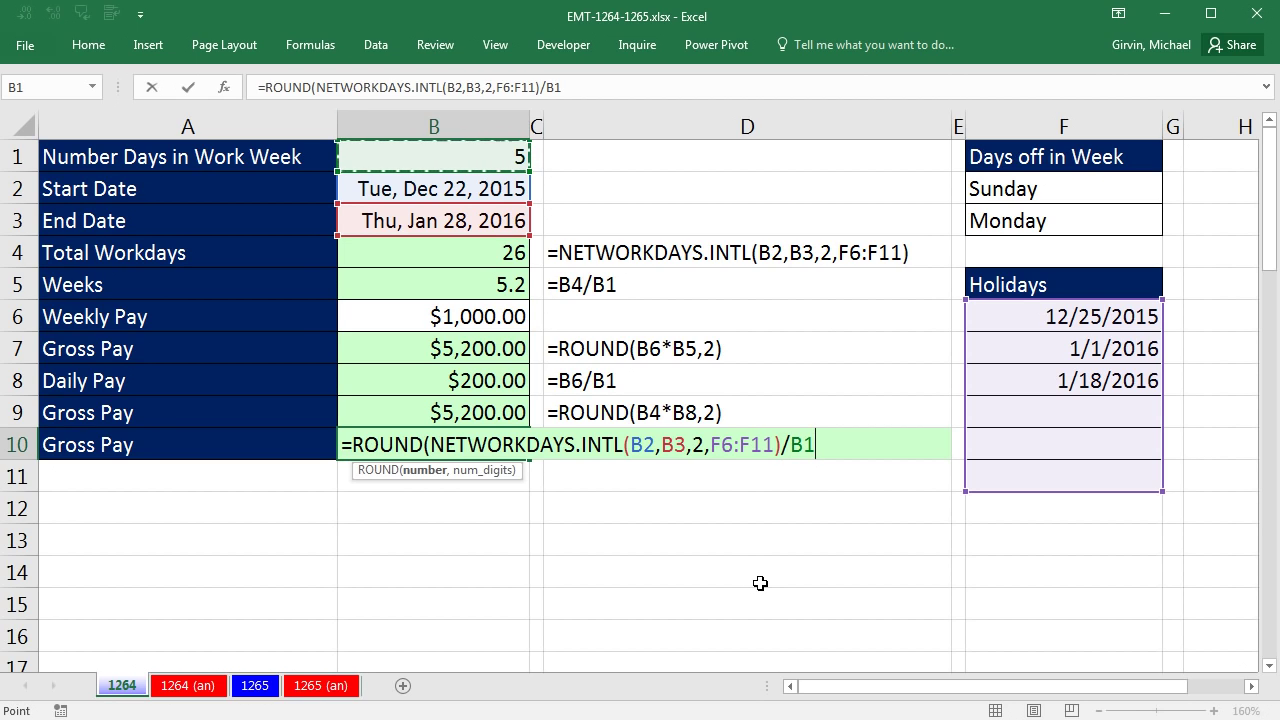
pyautogui.write('*')
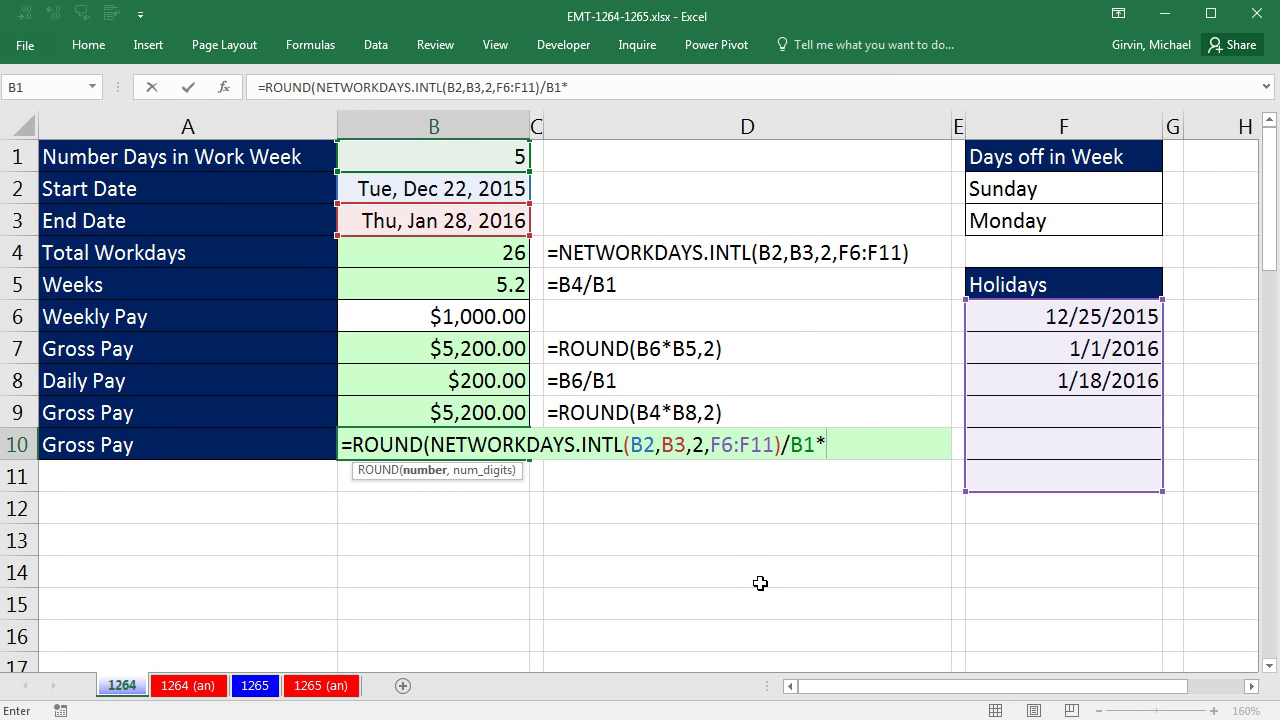
pyautogui.click(470, 322)
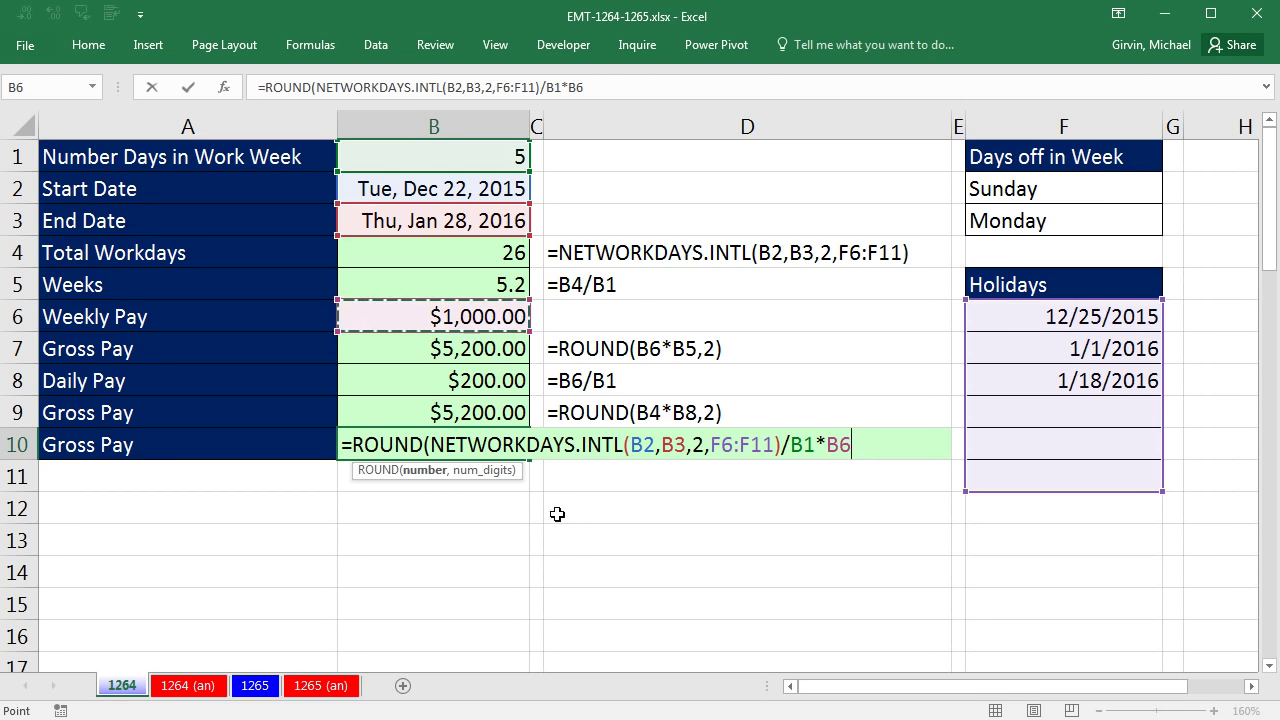
pyautogui.click(413, 476)
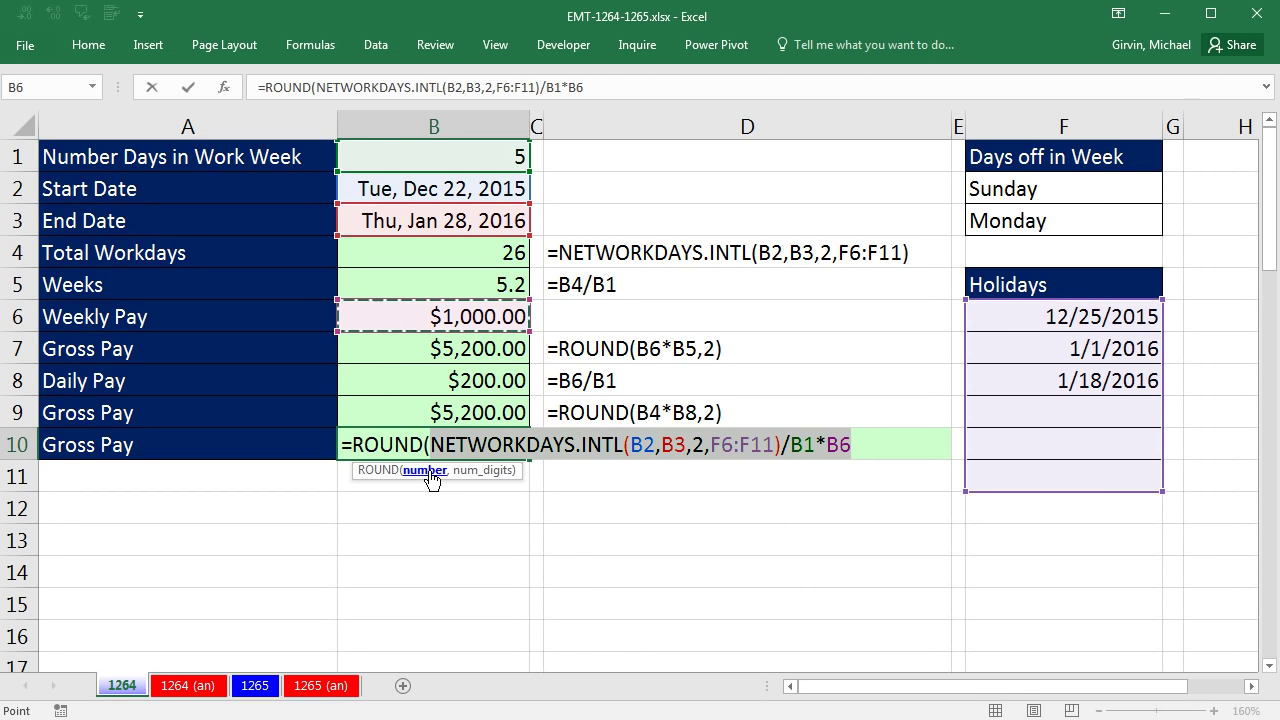
pyautogui.click(869, 446)
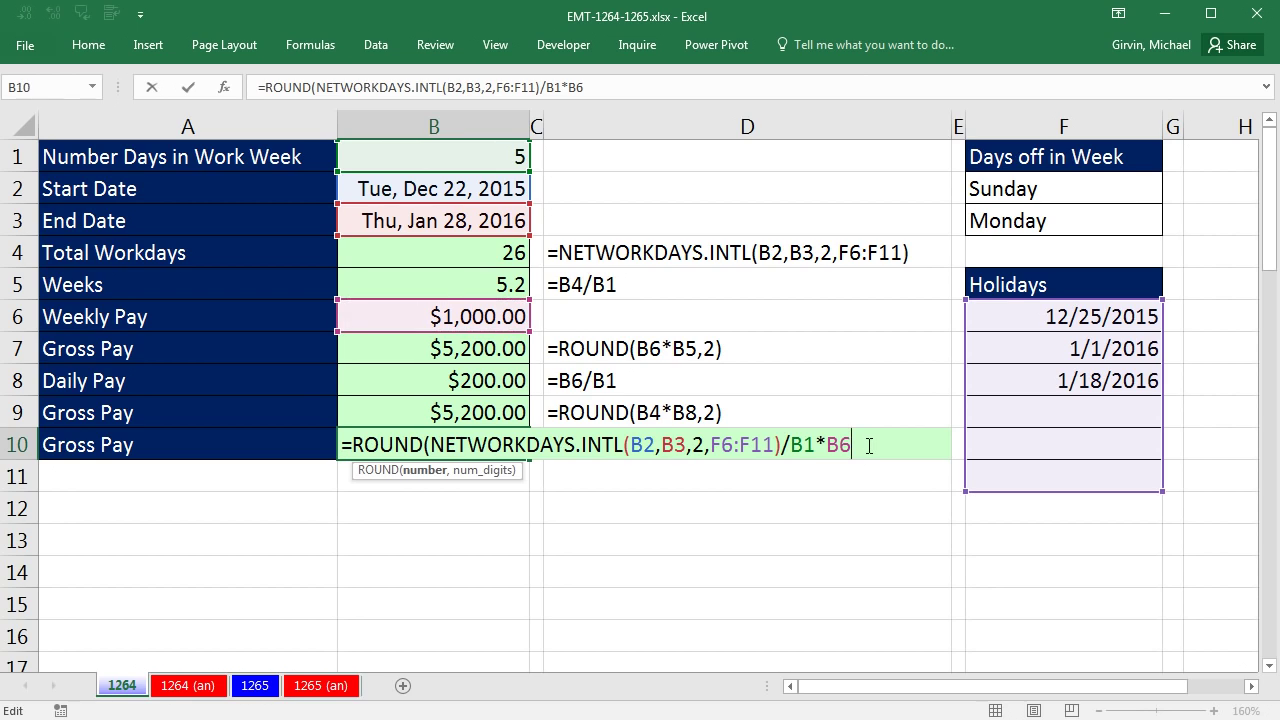
pyautogui.write(',2)')
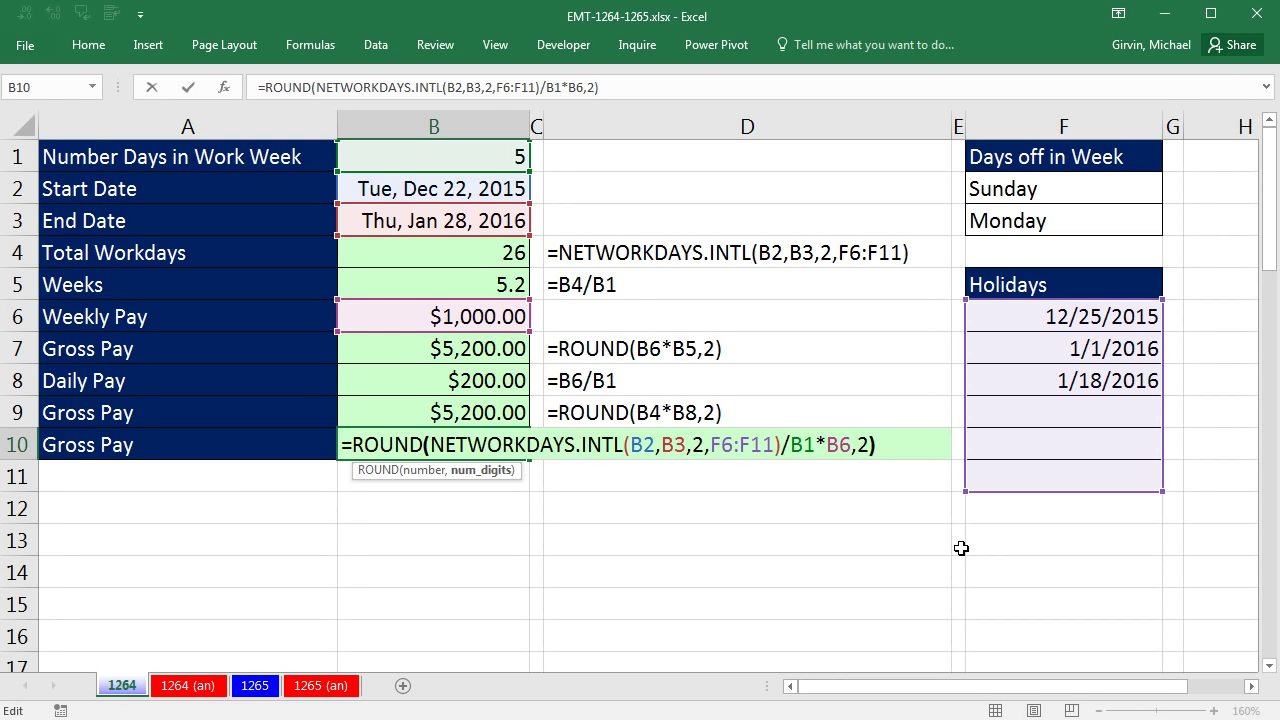
pyautogui.hotkey('ctrl', 'Return')
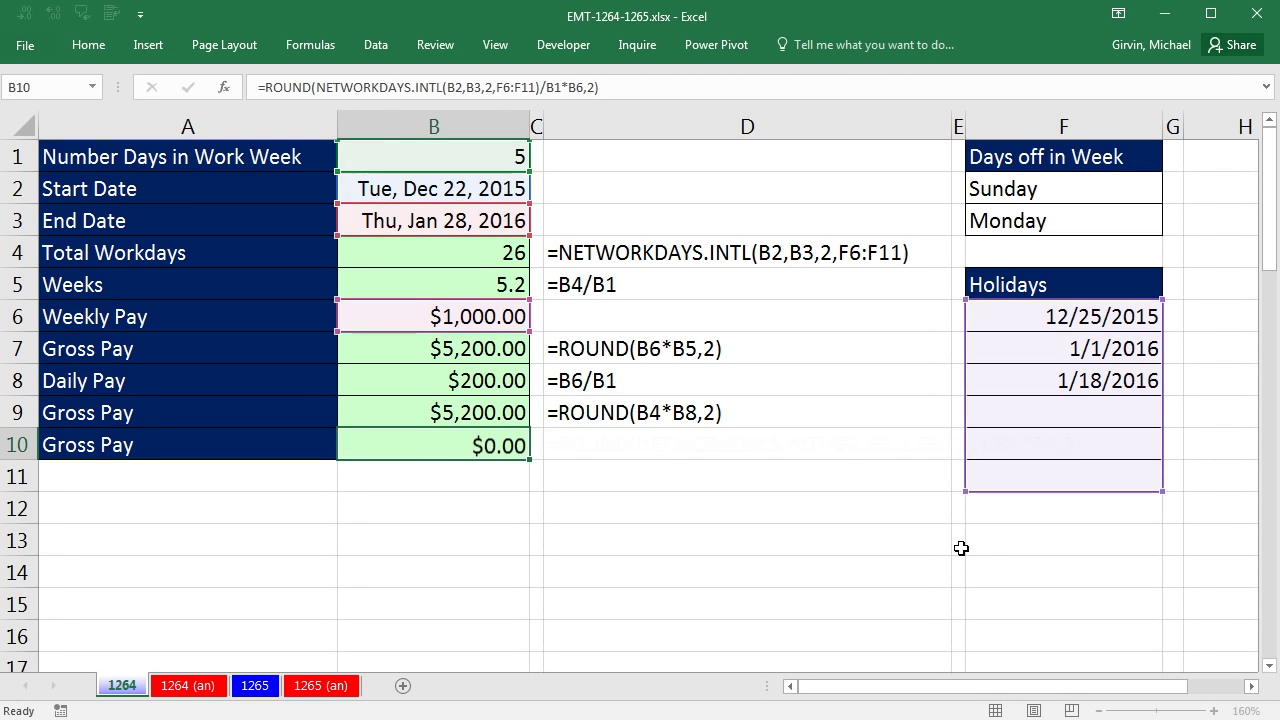